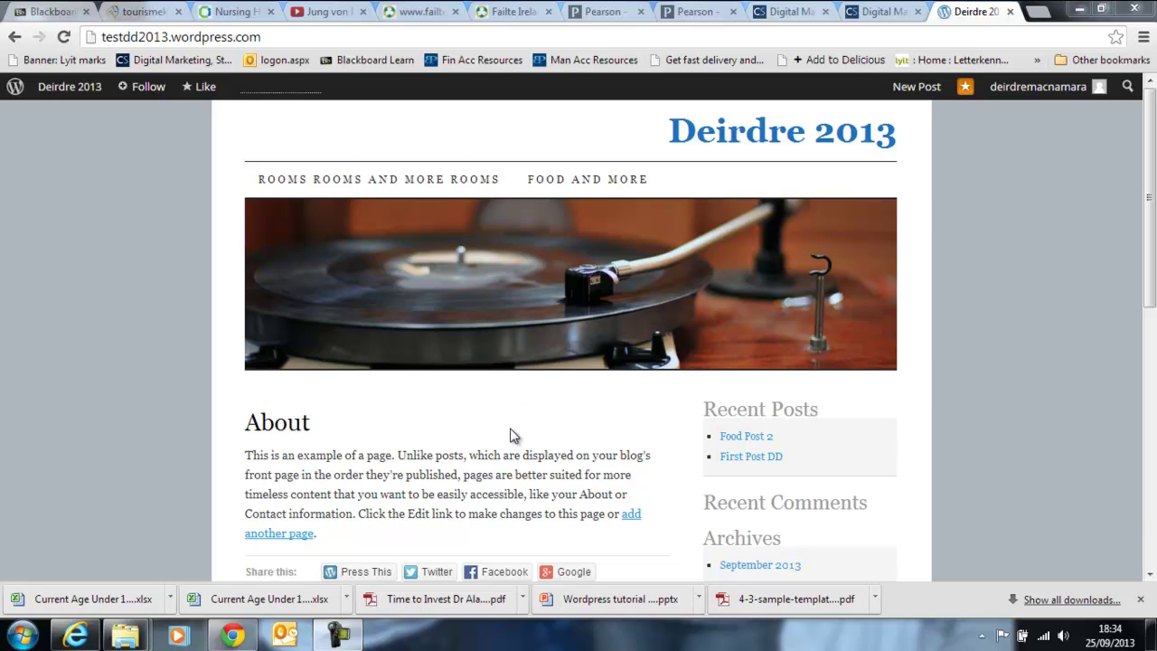
Step: Go to the site's dashboard and start a new page titled "Accomodation"
mouse_move(68, 87)
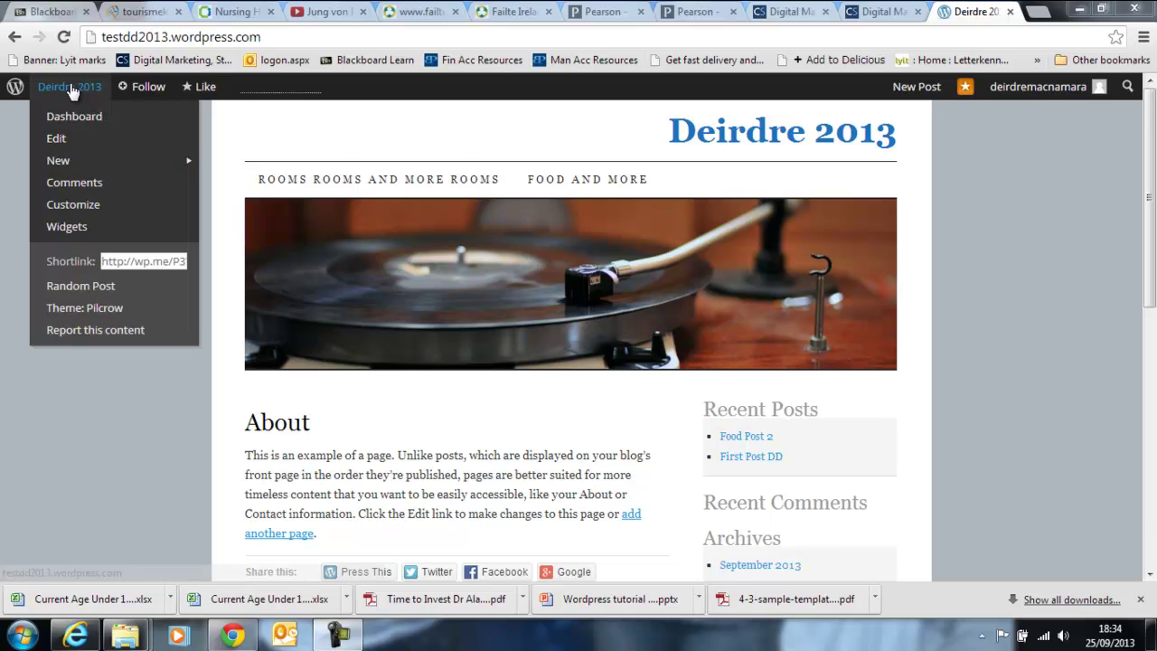
click(69, 117)
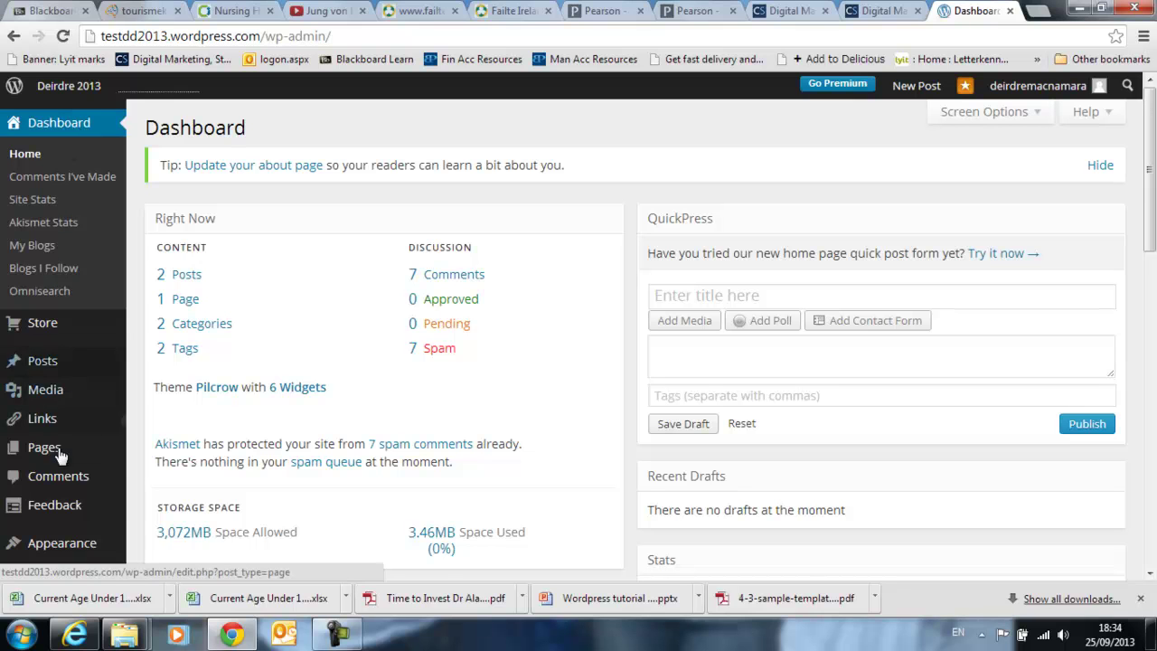
mouse_move(45, 447)
click(162, 476)
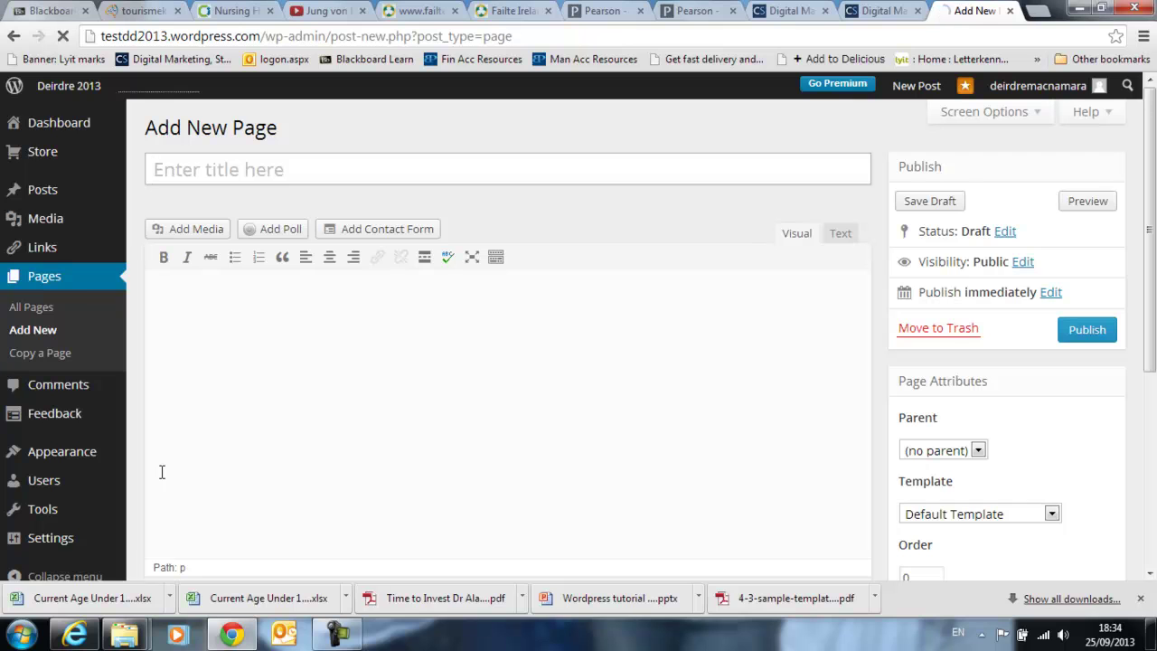
text(Accomodation)
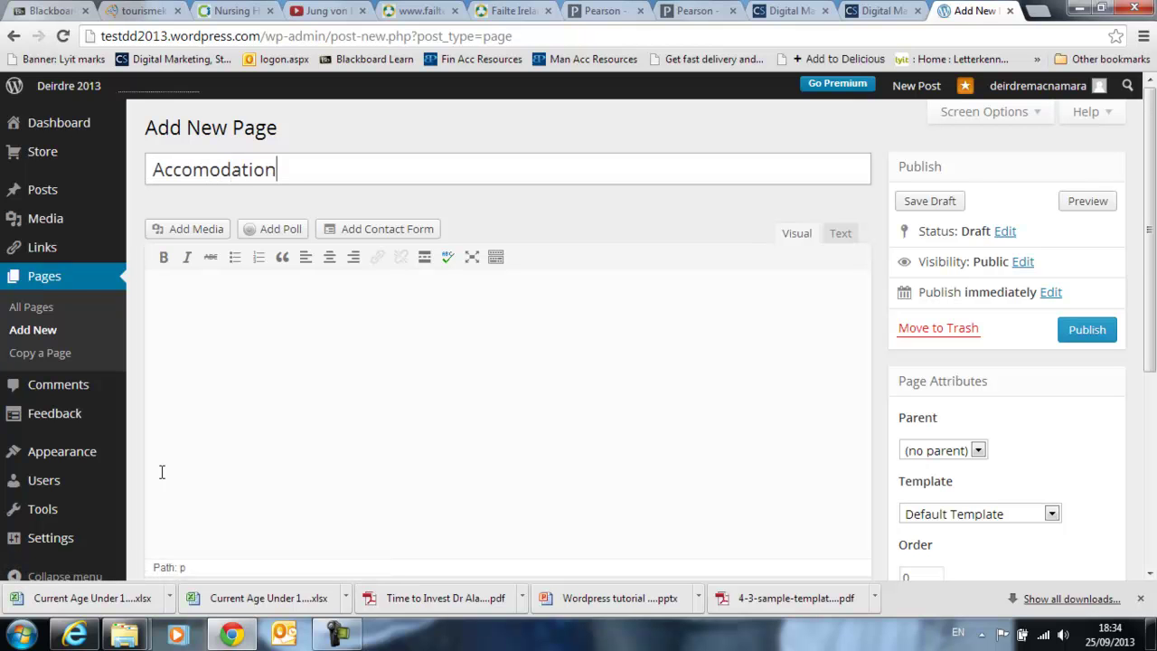
Step: Enter "Here is the accommodation Page." as the page's body text, correcting the spelling of accommodation, and publish the page
click(233, 292)
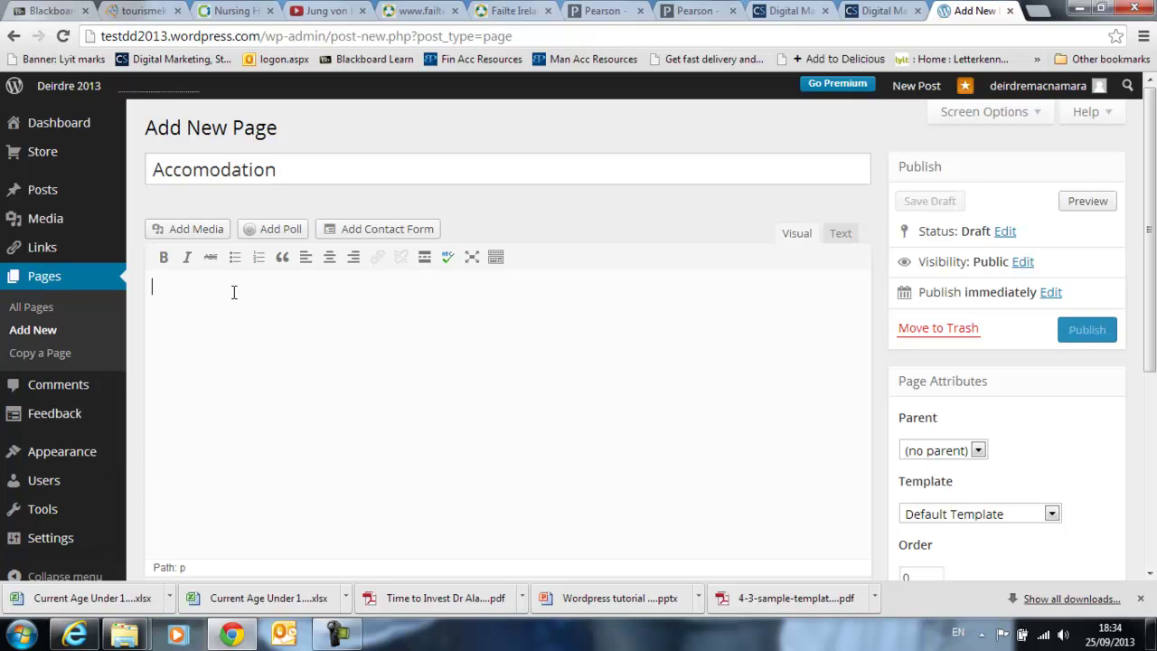
text(Here is the acco)
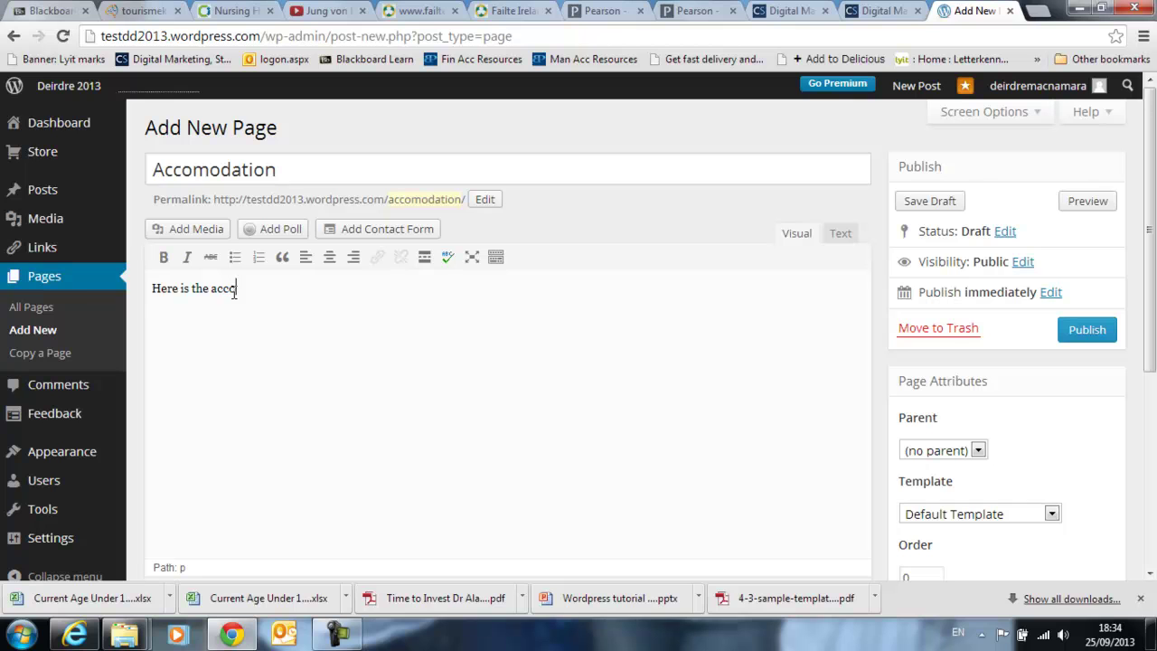
text(modation P)
right_click(232, 291)
click(307, 197)
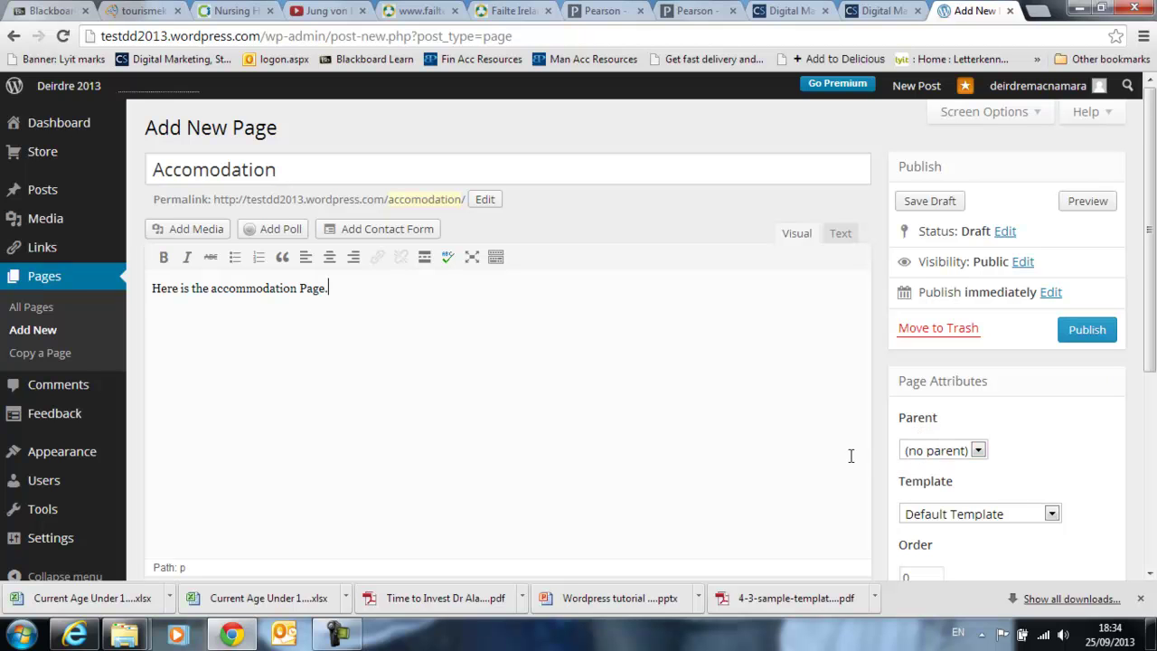
scroll(894, 456, down, 1)
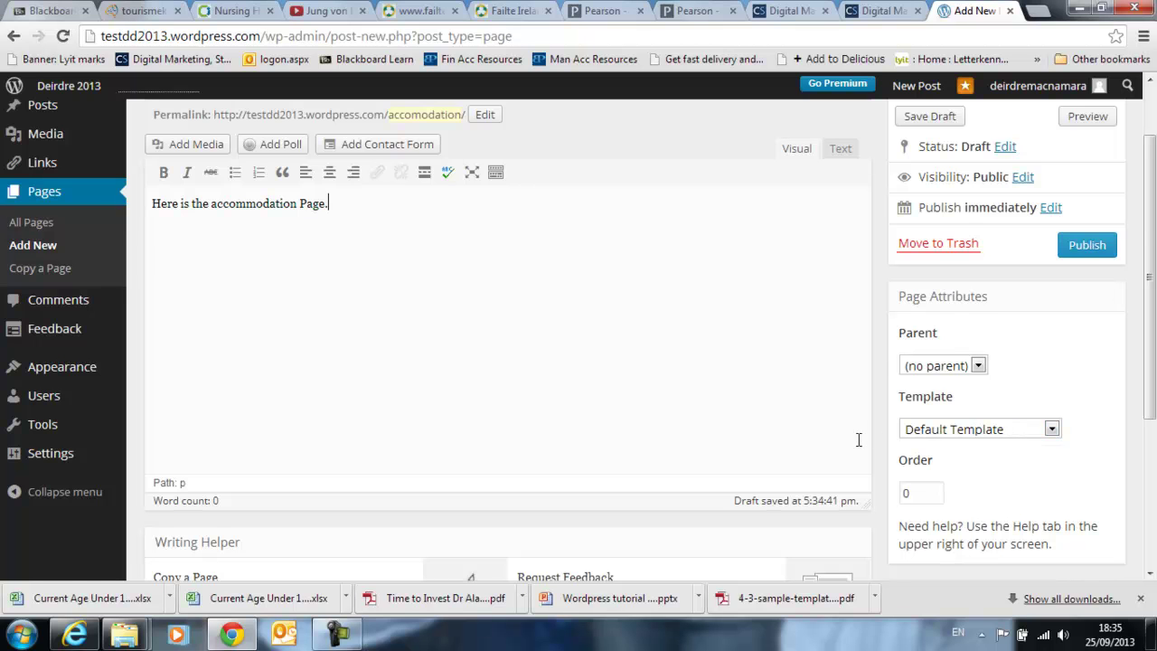
scroll(856, 439, up, 1)
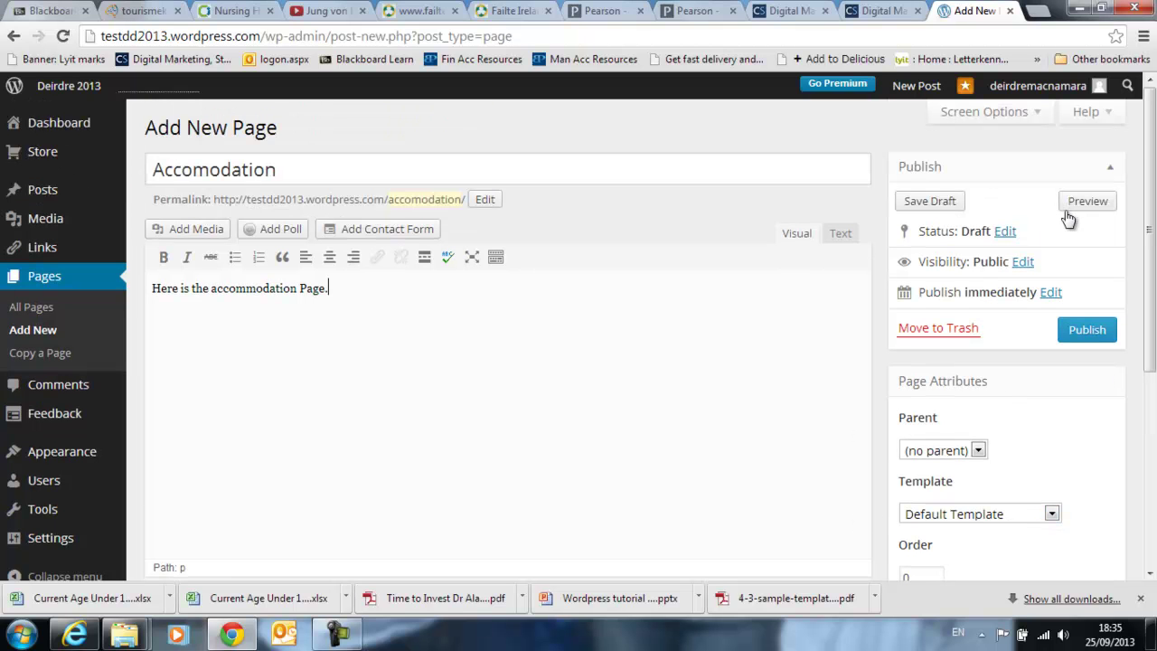
click(1087, 331)
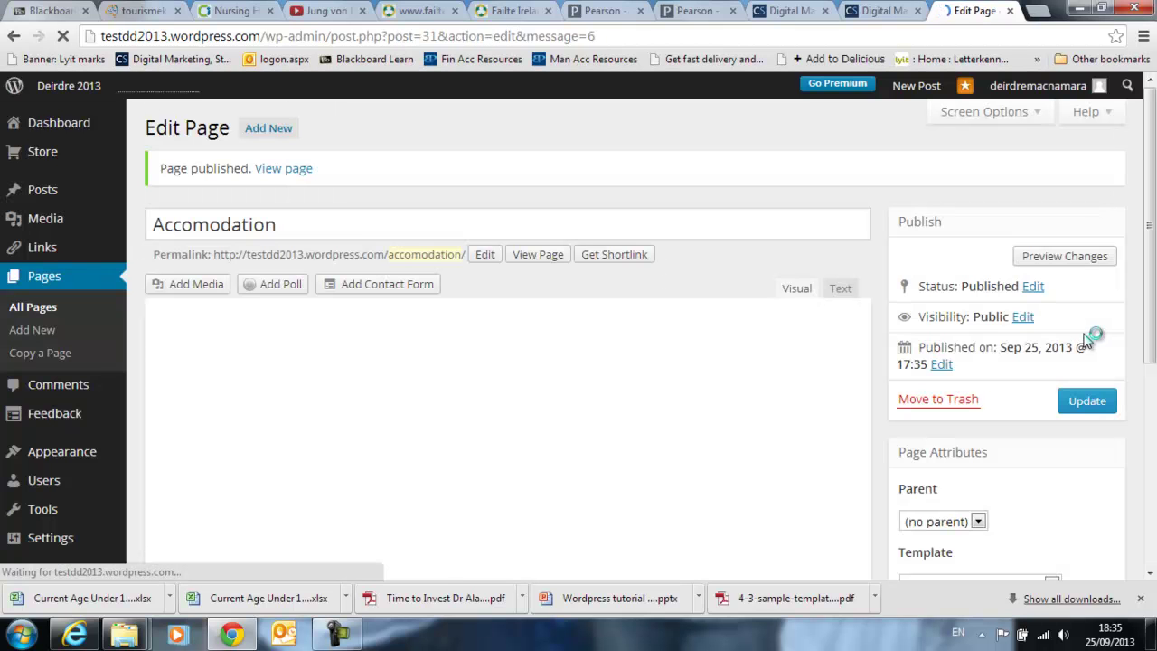
Step: Add a new page titled "Things to Do" with the body text "lists of things" and publish it
click(268, 129)
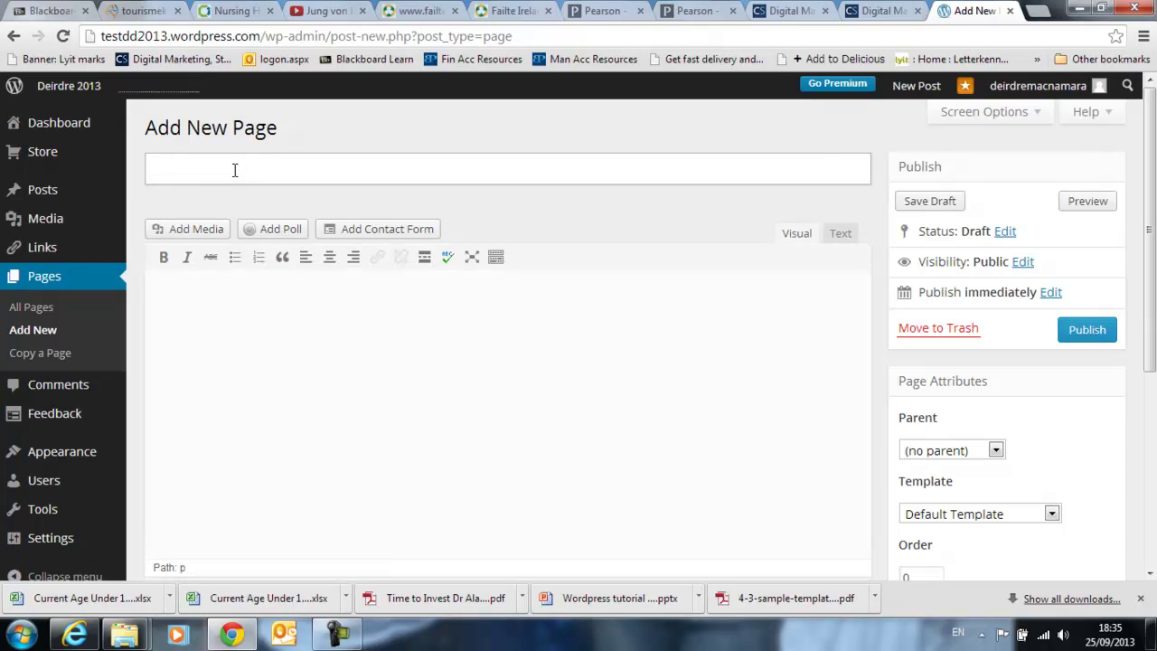
text(Thin)
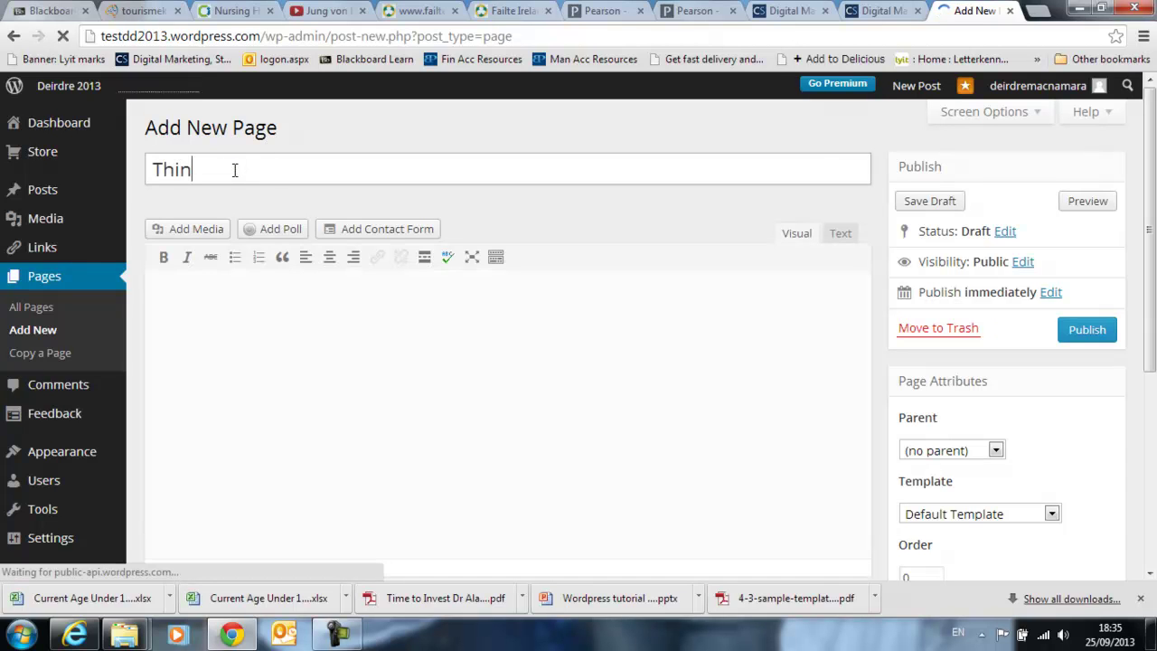
text(gs to Do)
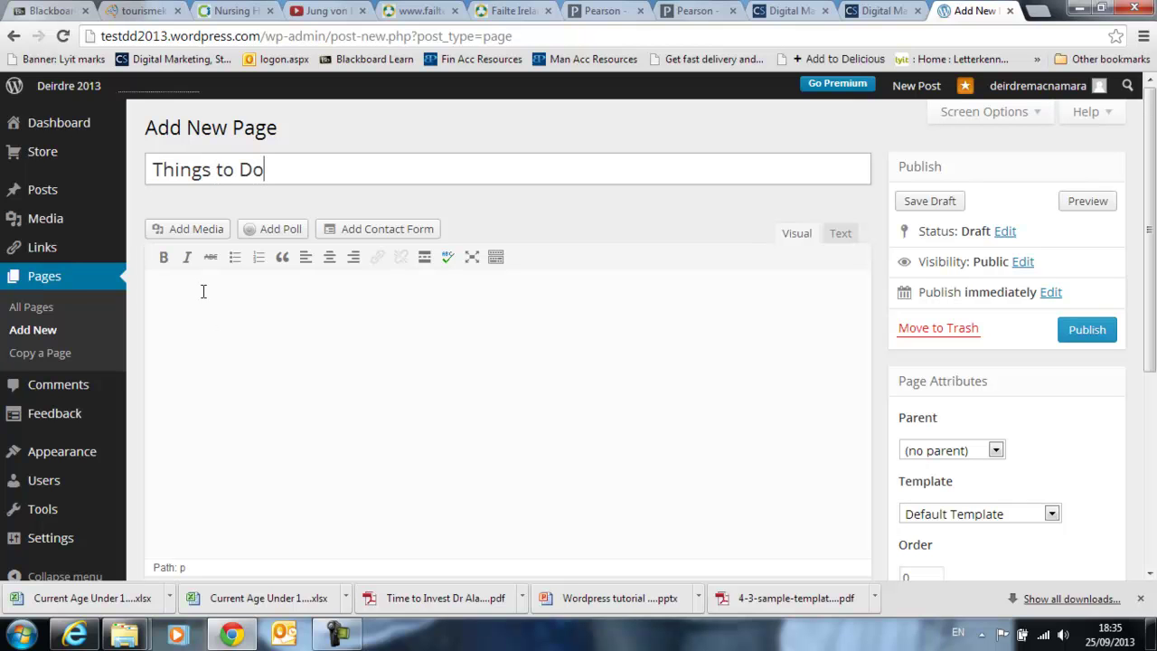
click(201, 282)
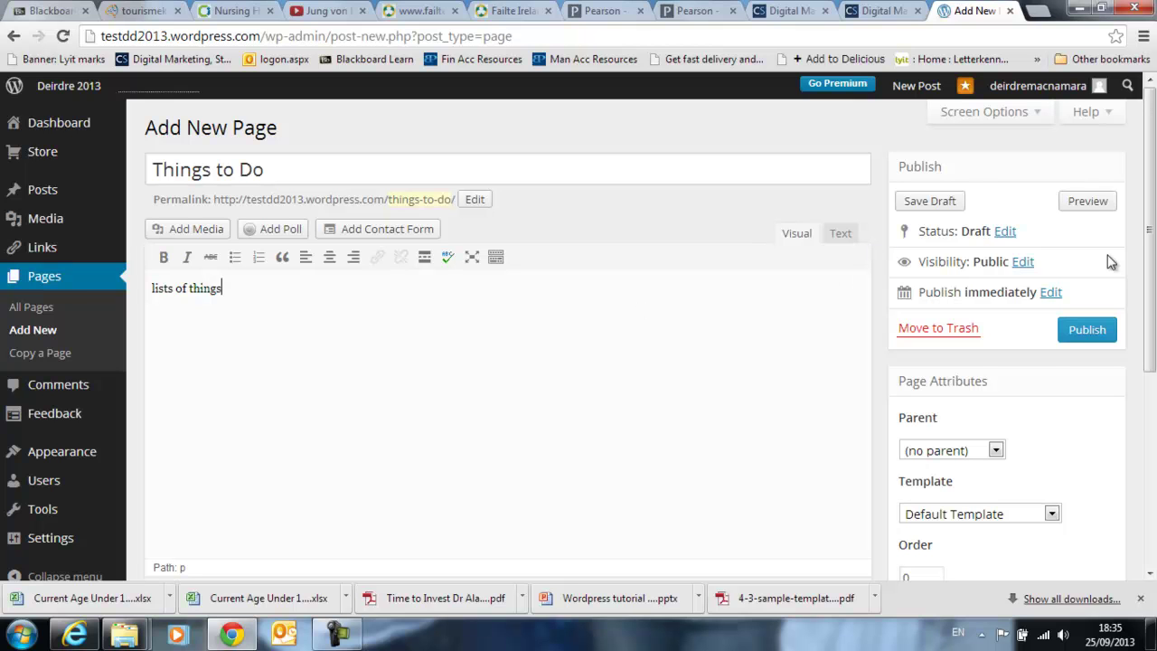
click(1106, 332)
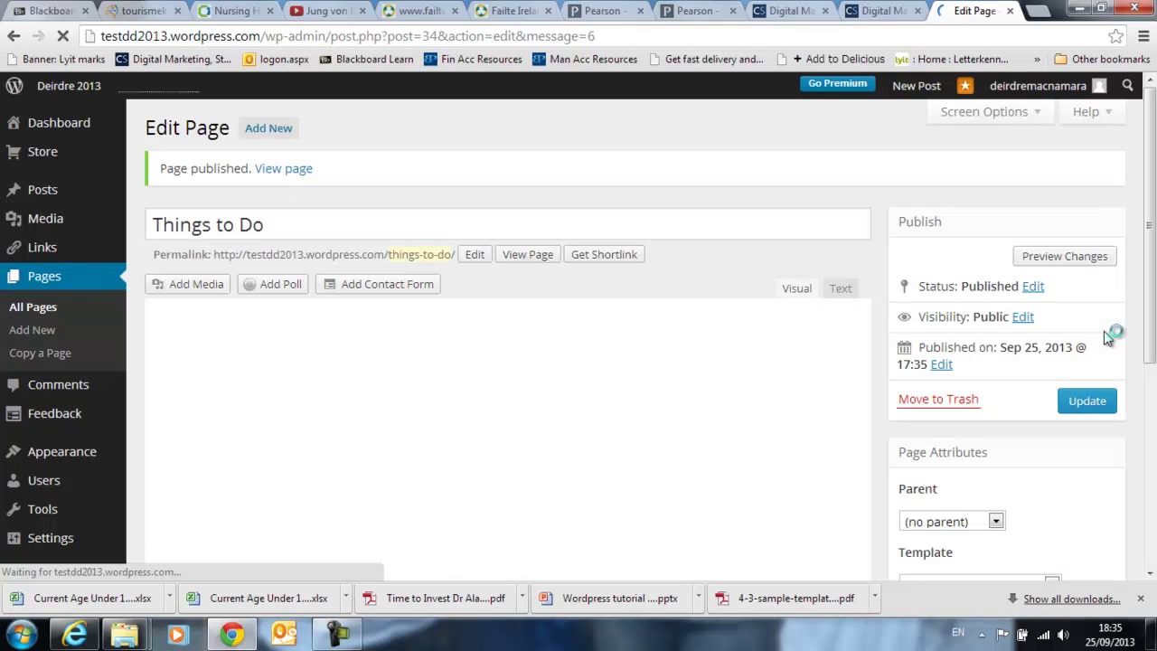
Step: Add and publish a page titled "Walking" with the body text "walk" and Things to Do as its parent
click(271, 129)
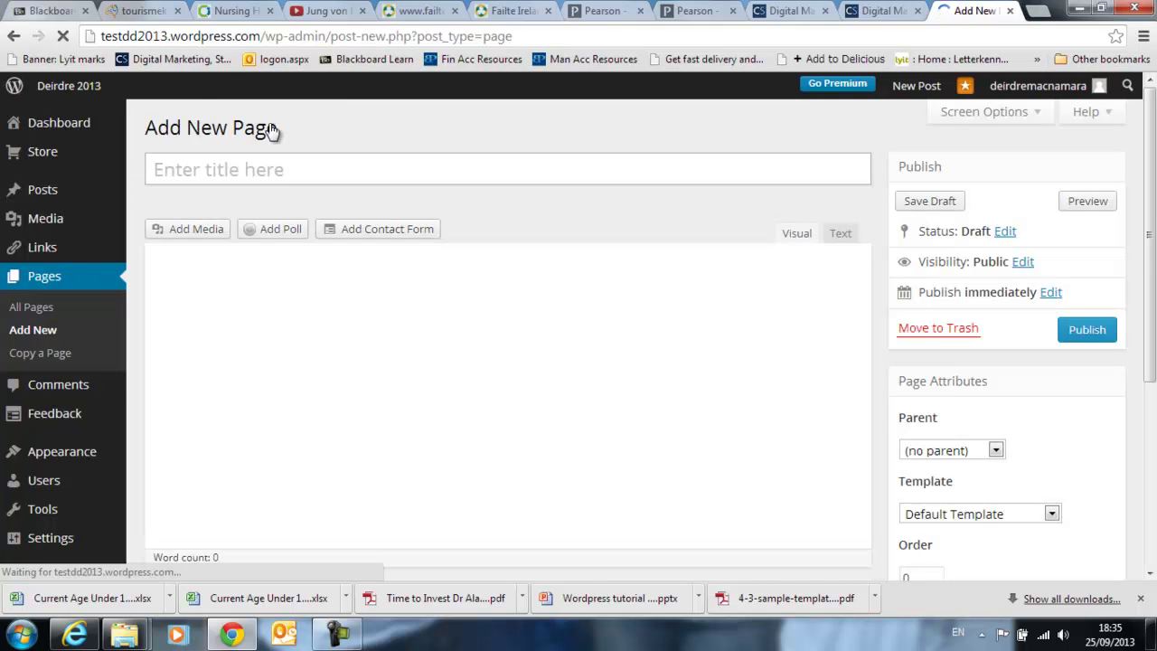
text(Walking)
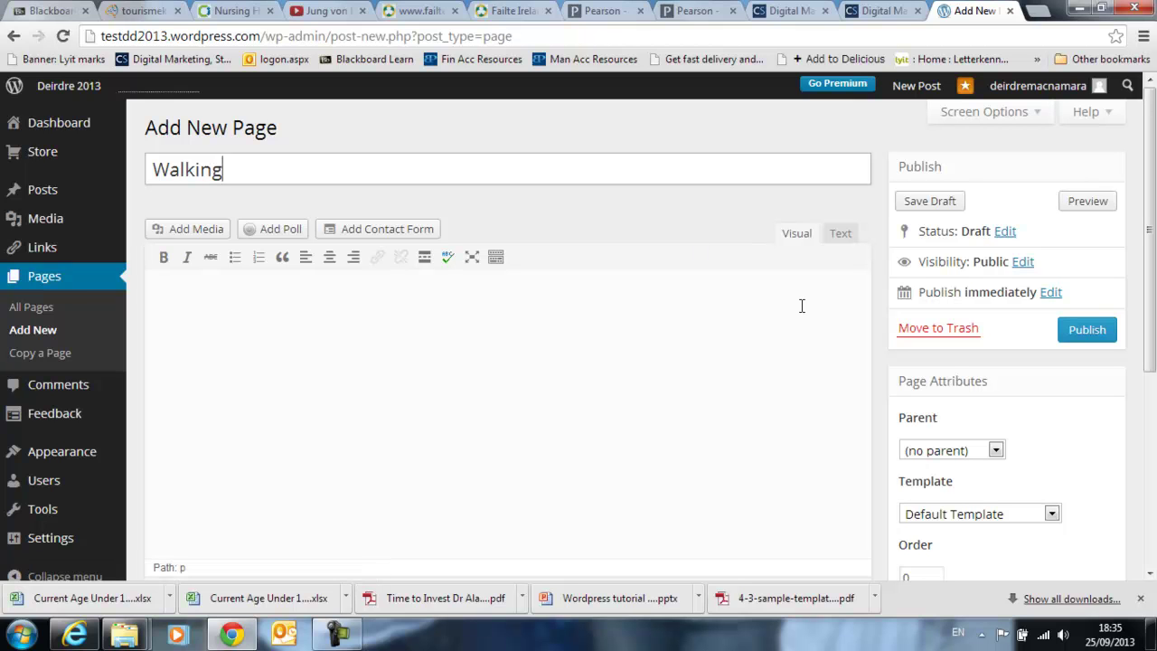
click(280, 310)
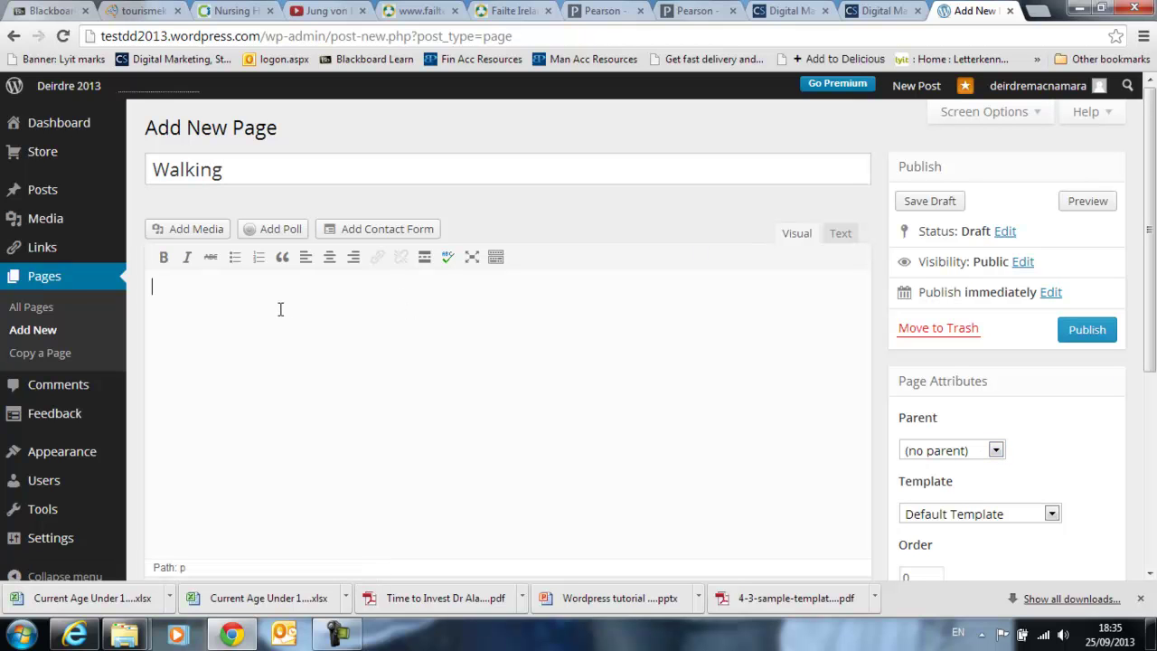
text(walk)
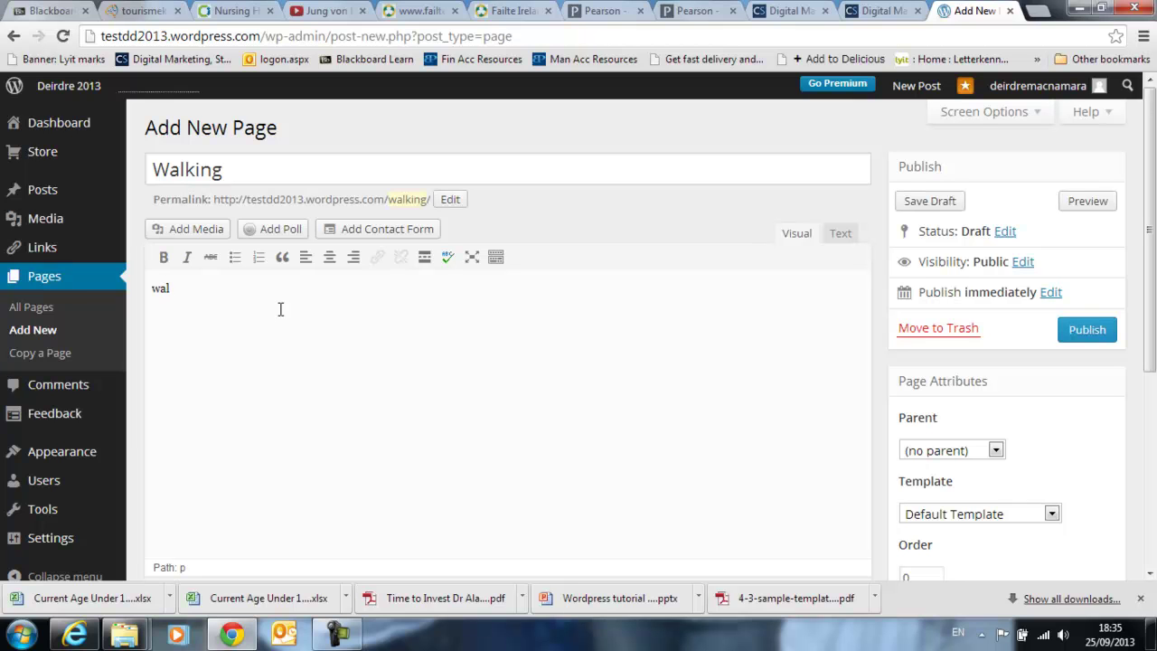
click(994, 449)
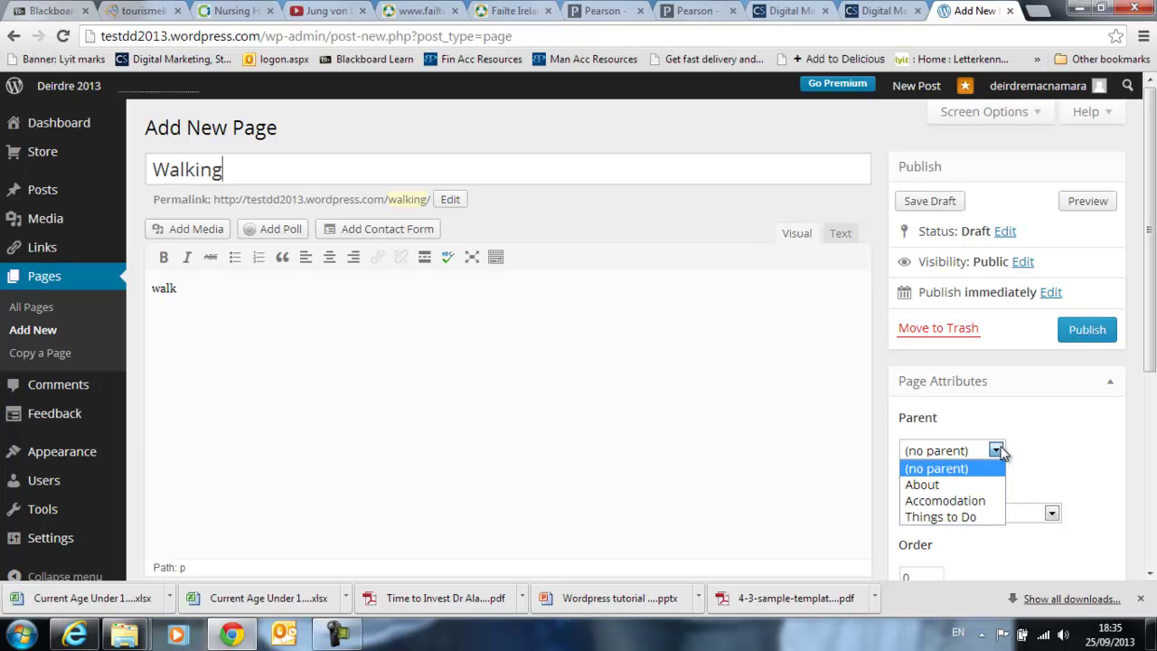
click(944, 517)
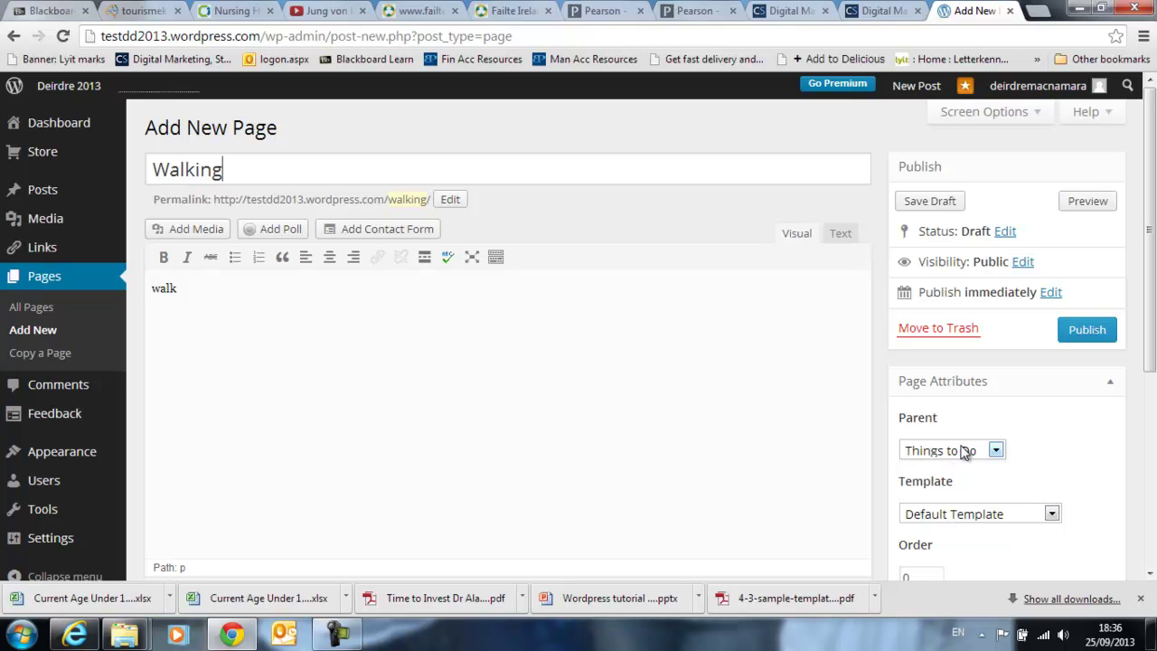
click(1071, 336)
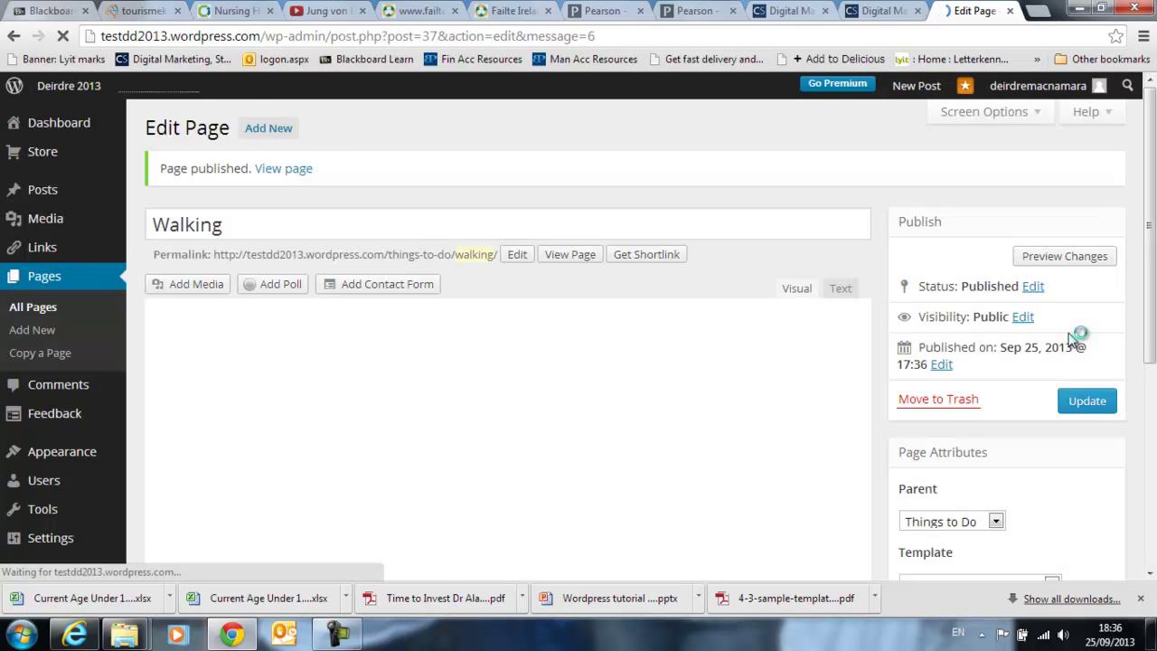
Step: Add and publish a page titled "Swimming" with the body text "swim" and Things to Do as its parent
click(278, 133)
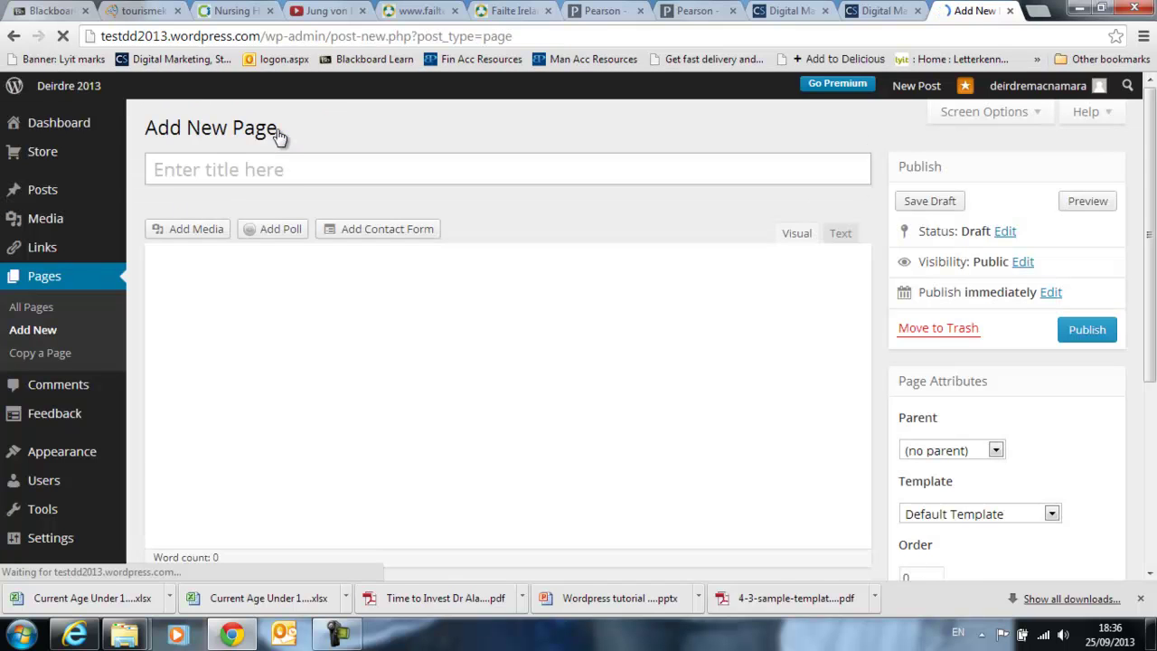
text(Swi)
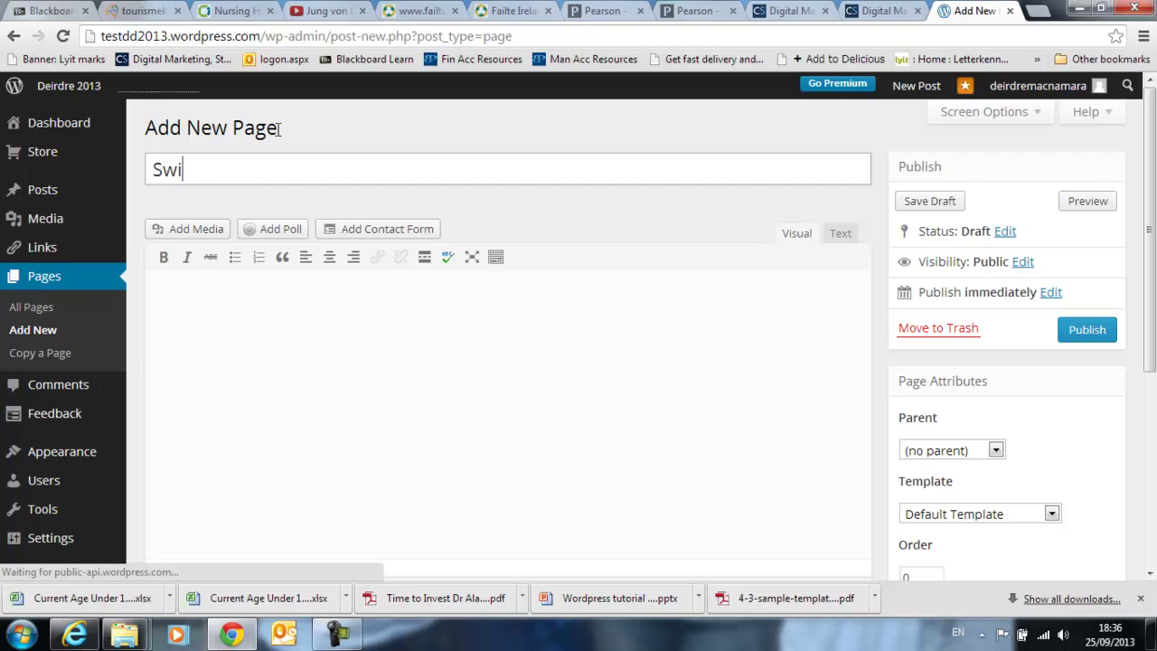
text(mming)
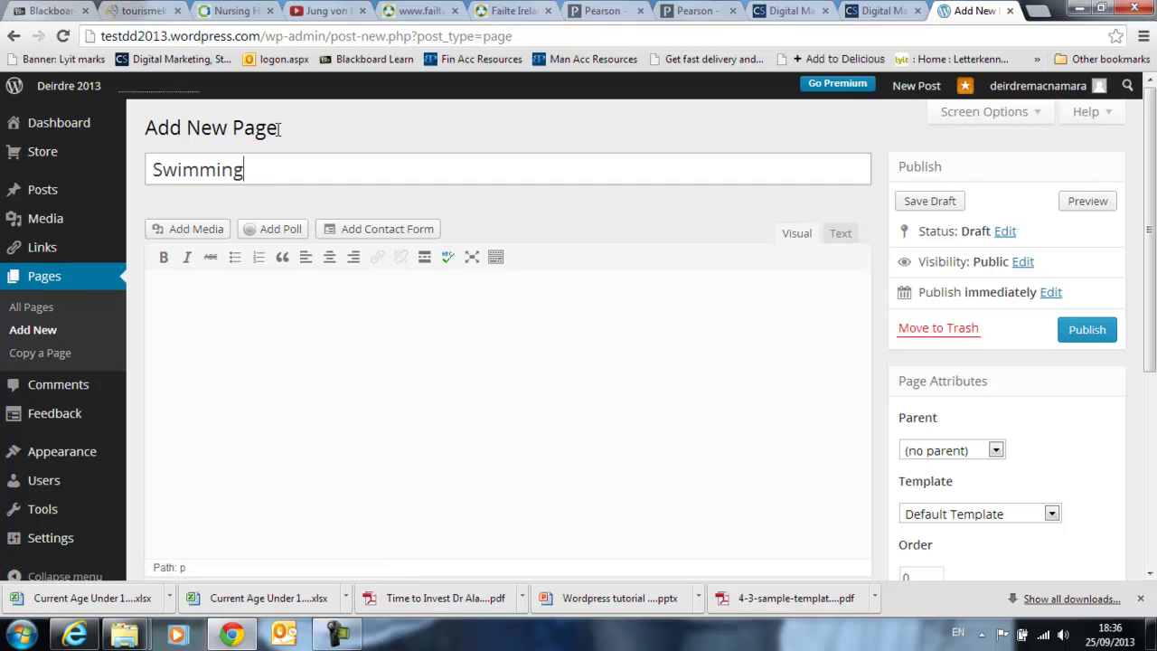
click(318, 312)
text(s)
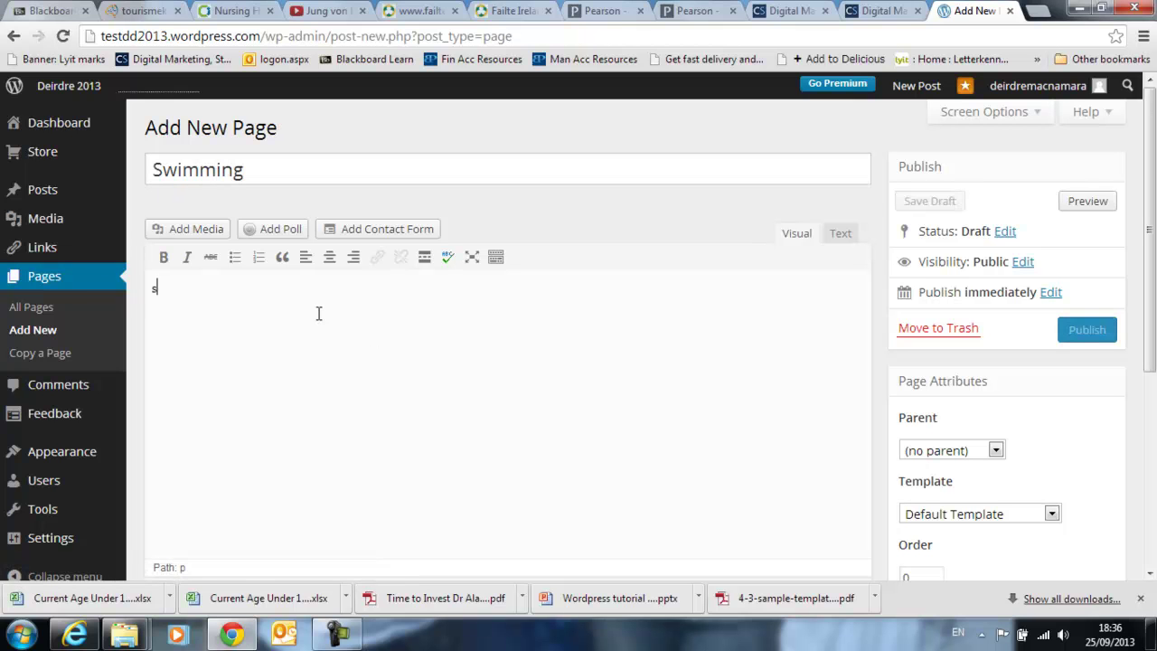
text(wim)
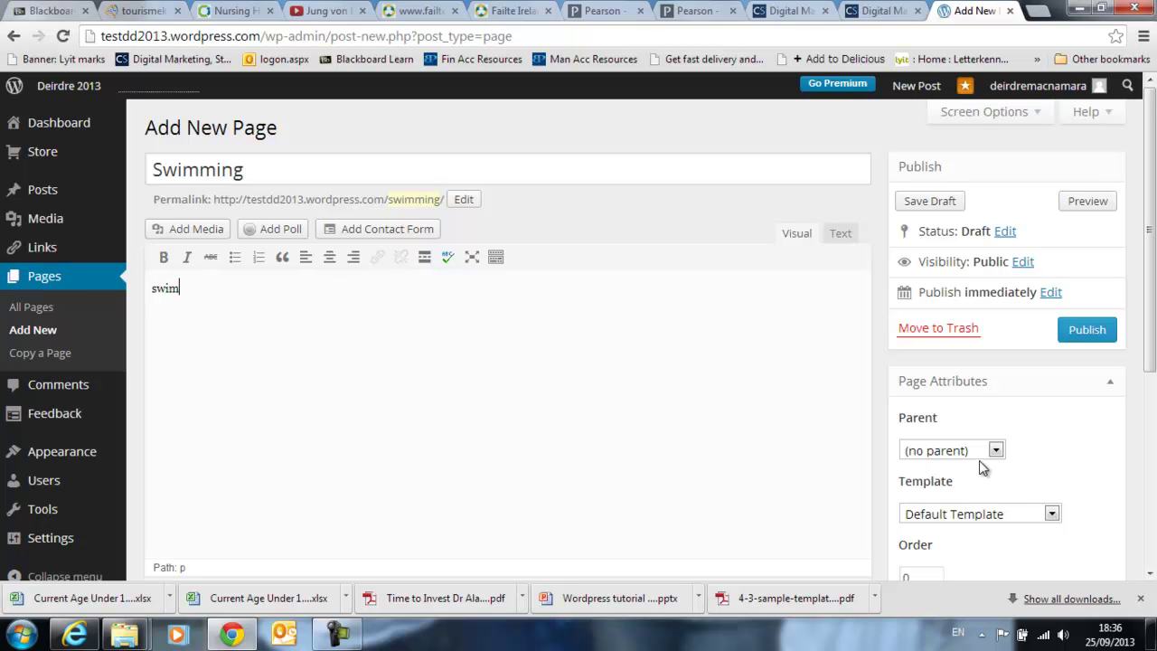
click(992, 452)
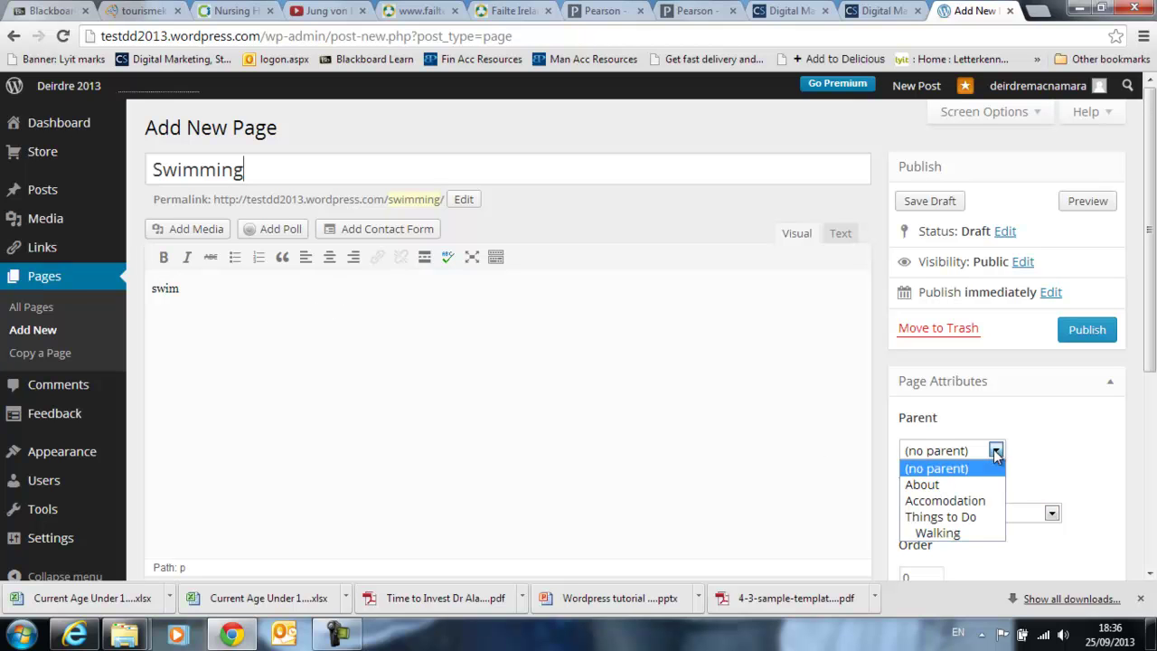
click(976, 522)
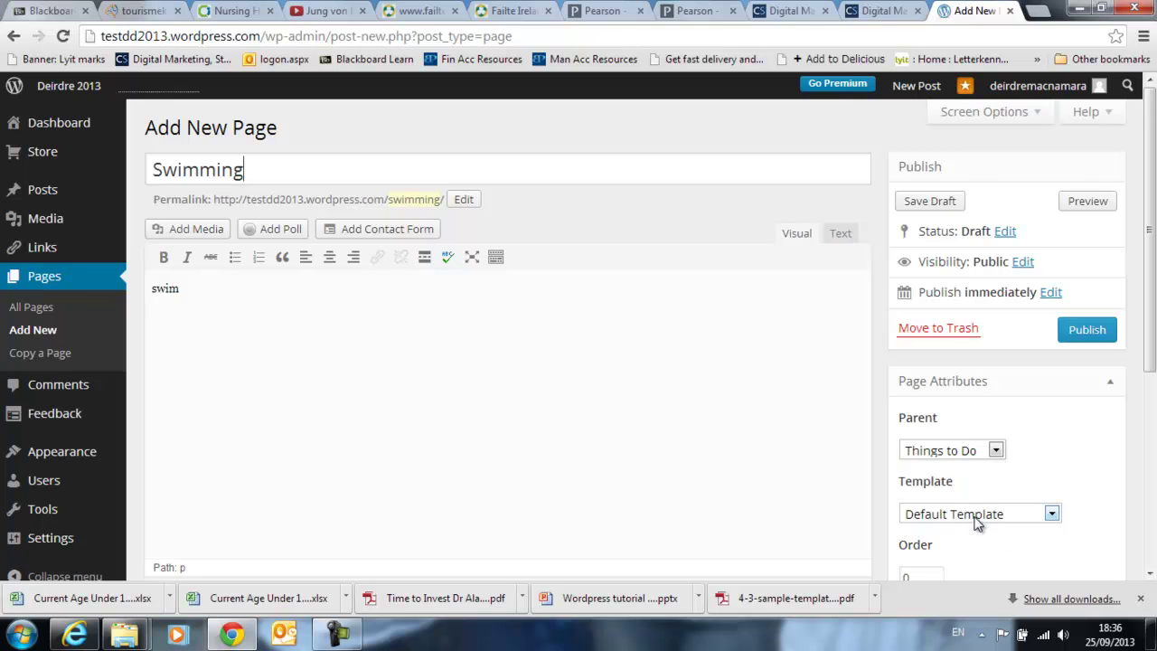
click(1088, 334)
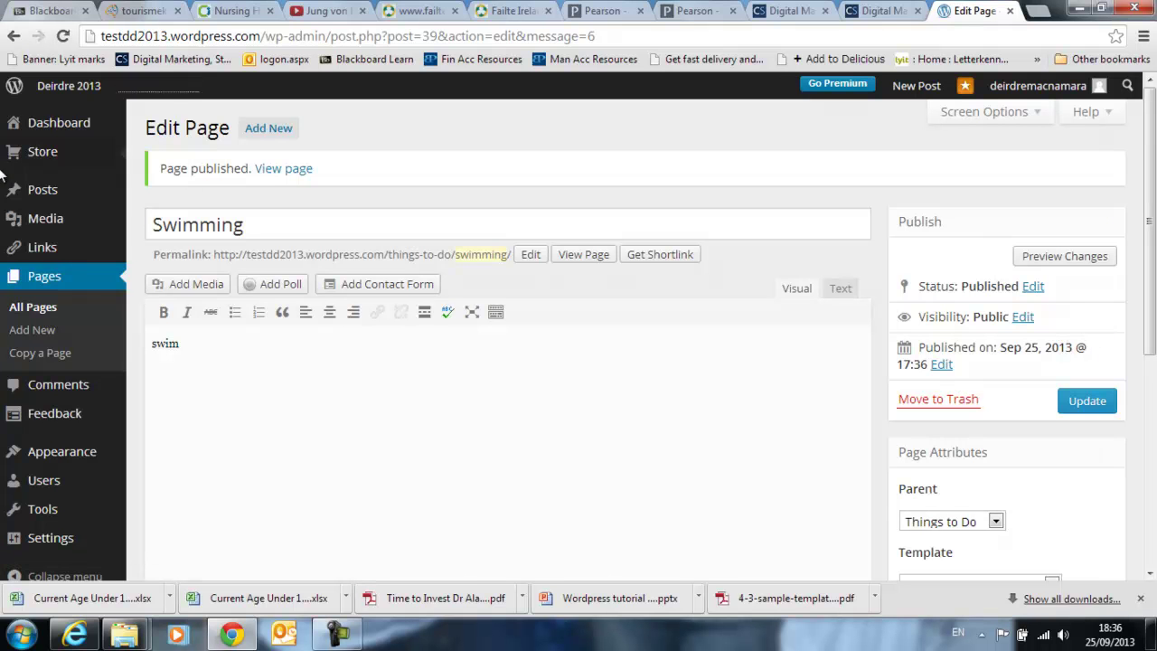
Step: Check the navigation bar on the live site, and open the menu editor from the dashboard
click(79, 88)
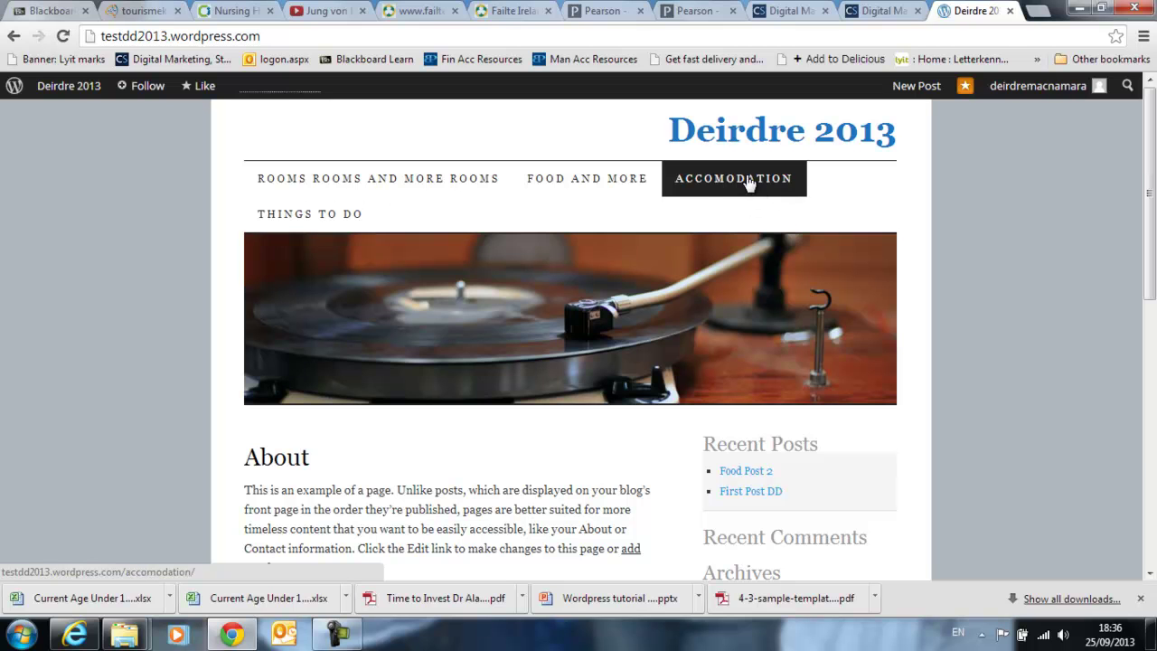
mouse_move(387, 187)
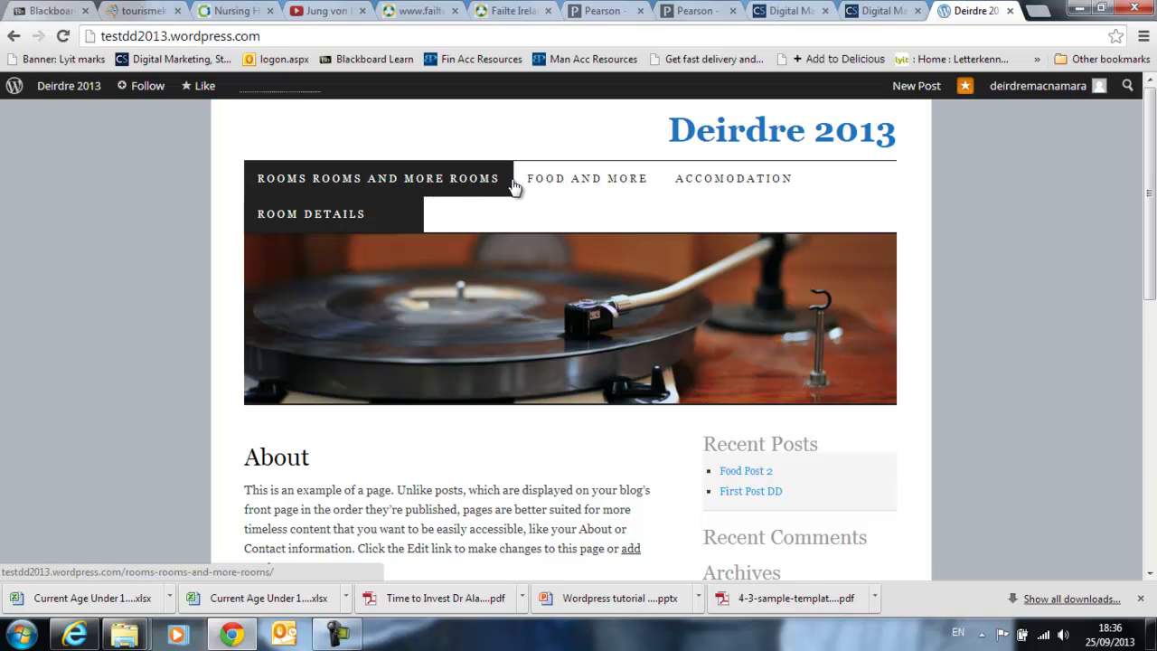
mouse_move(77, 94)
click(82, 116)
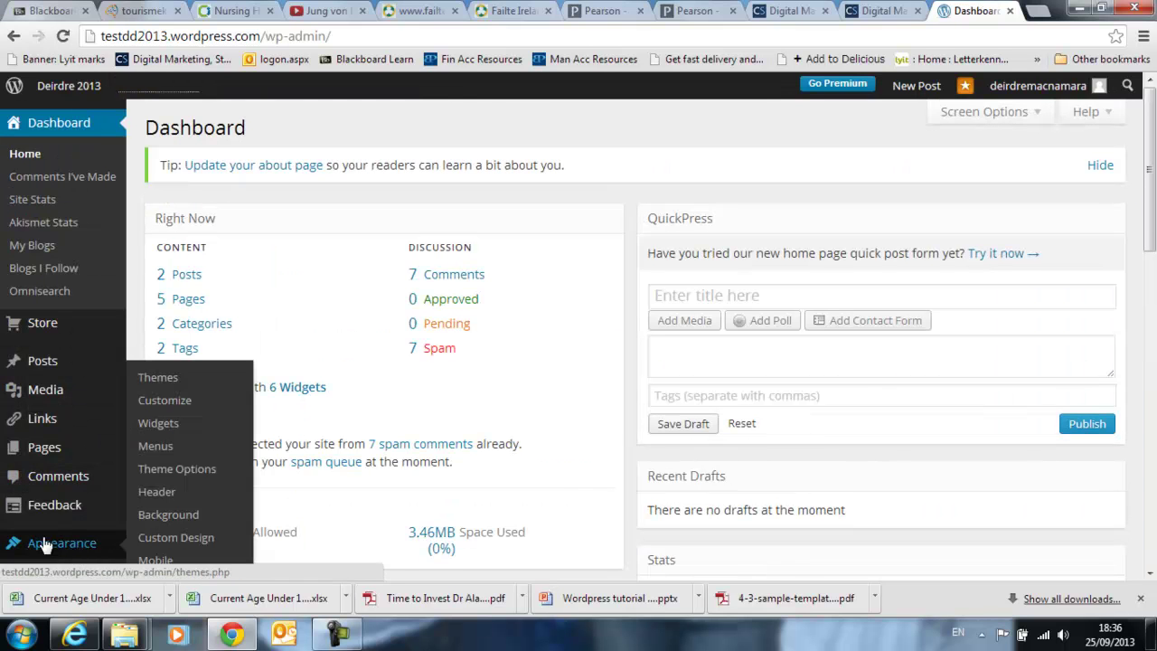
click(76, 548)
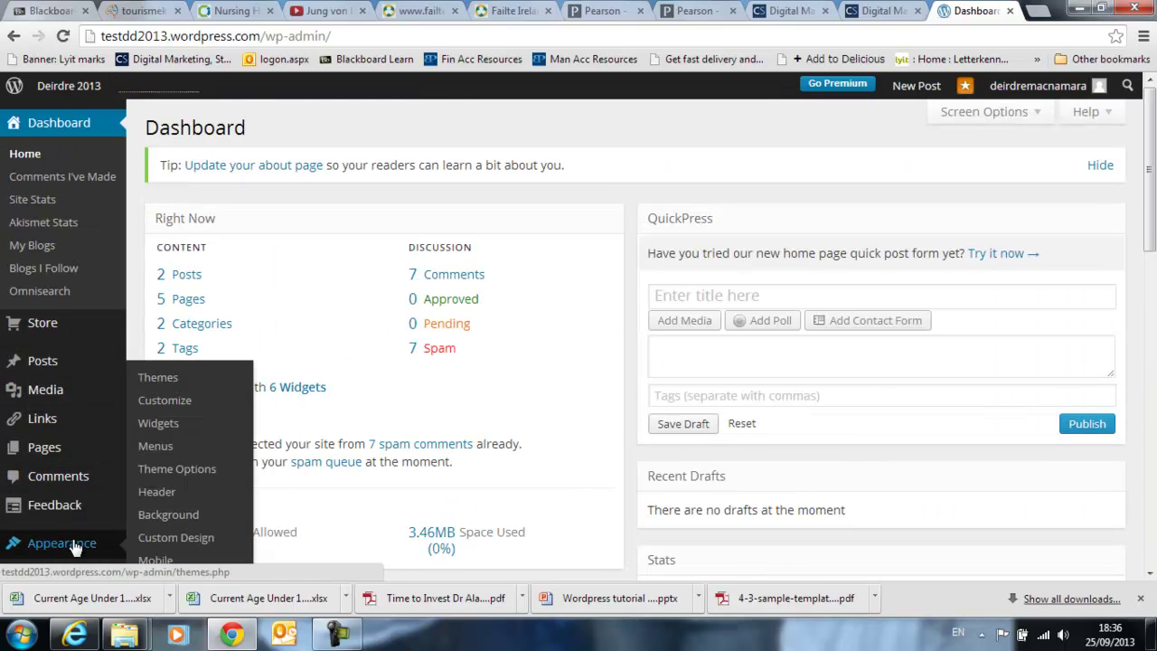
click(154, 447)
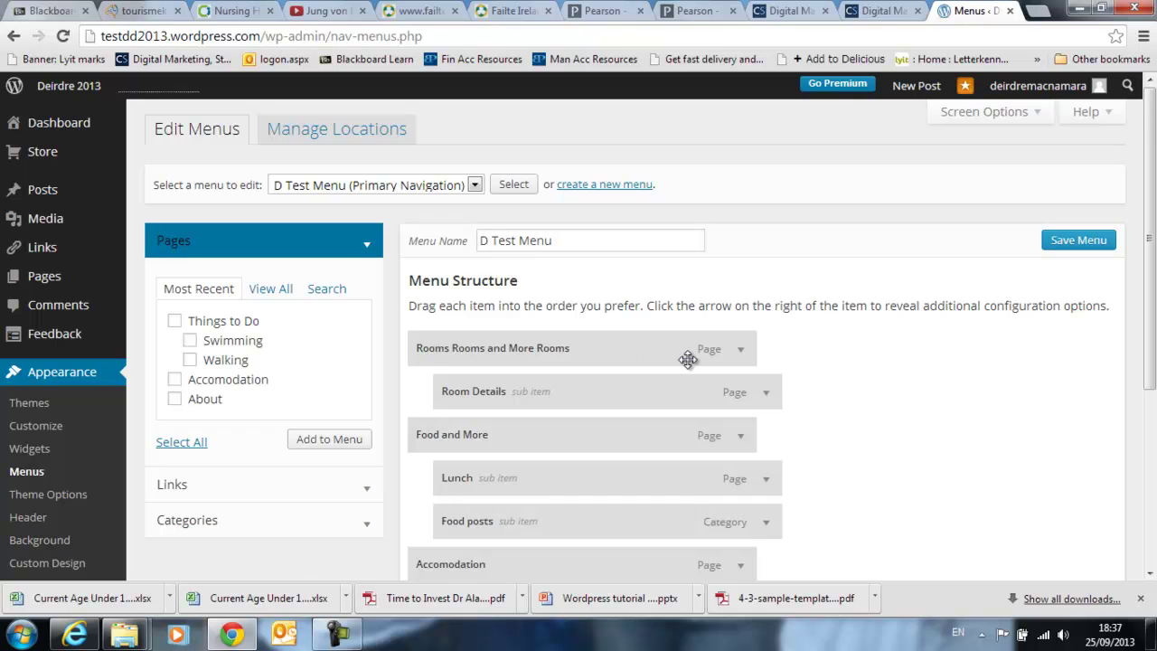
Step: Remove the Rooms Rooms and More Rooms, Room Details, Food and More, Lunch and Food posts items from D Test Menu
click(741, 357)
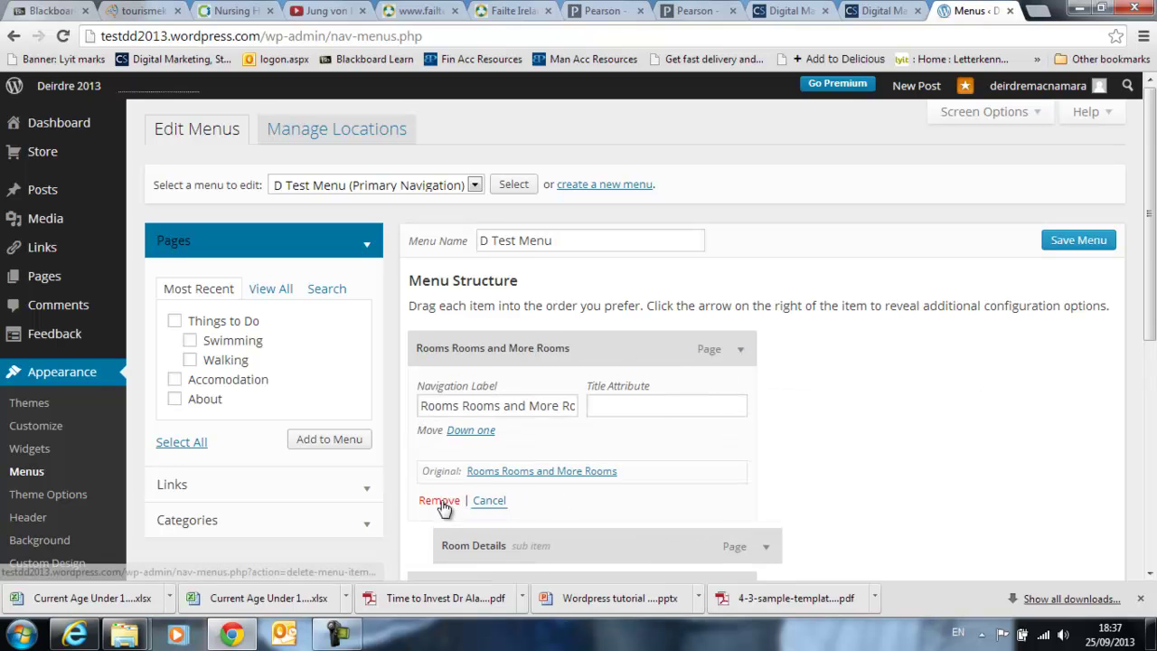
click(440, 501)
click(743, 353)
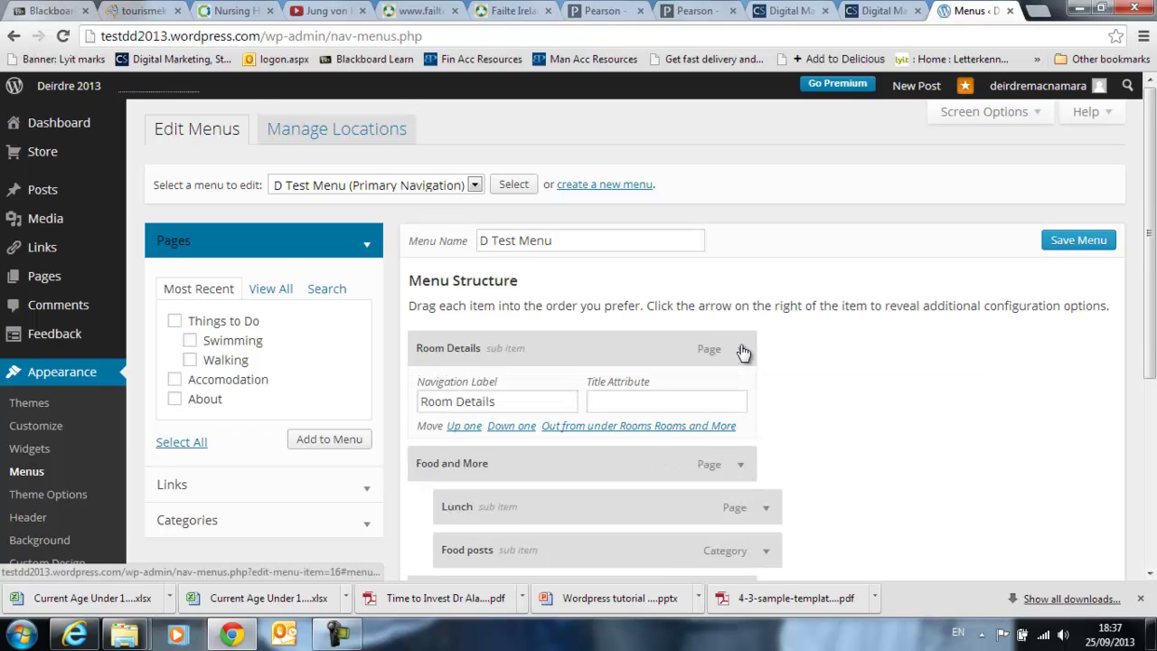
click(445, 518)
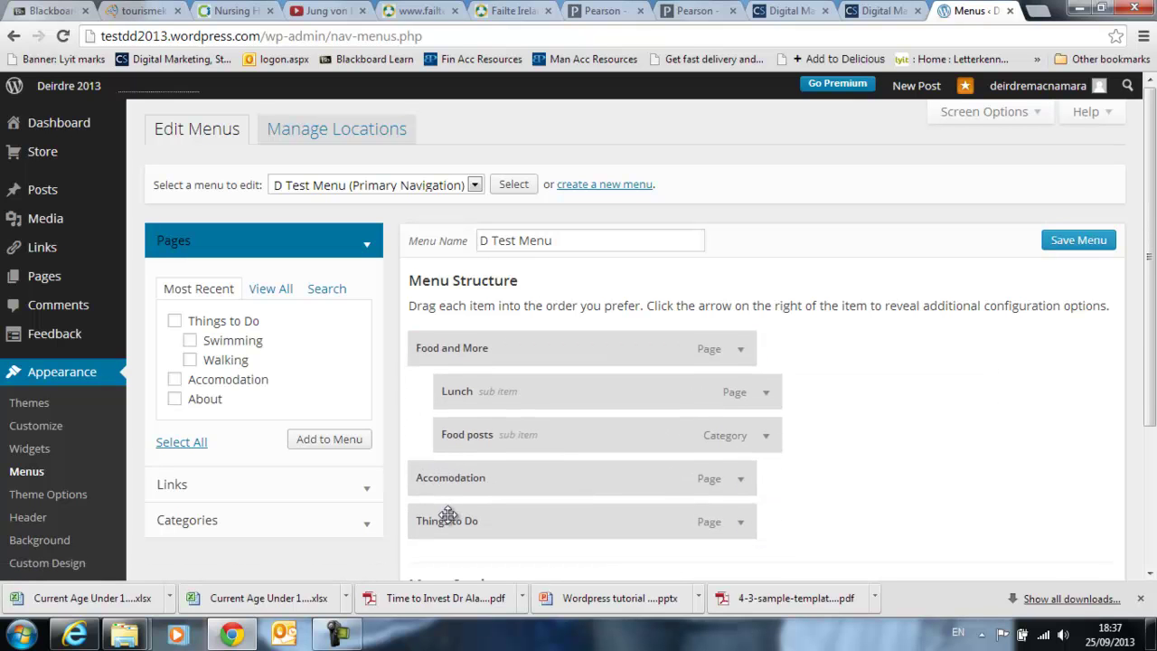
click(743, 352)
click(444, 516)
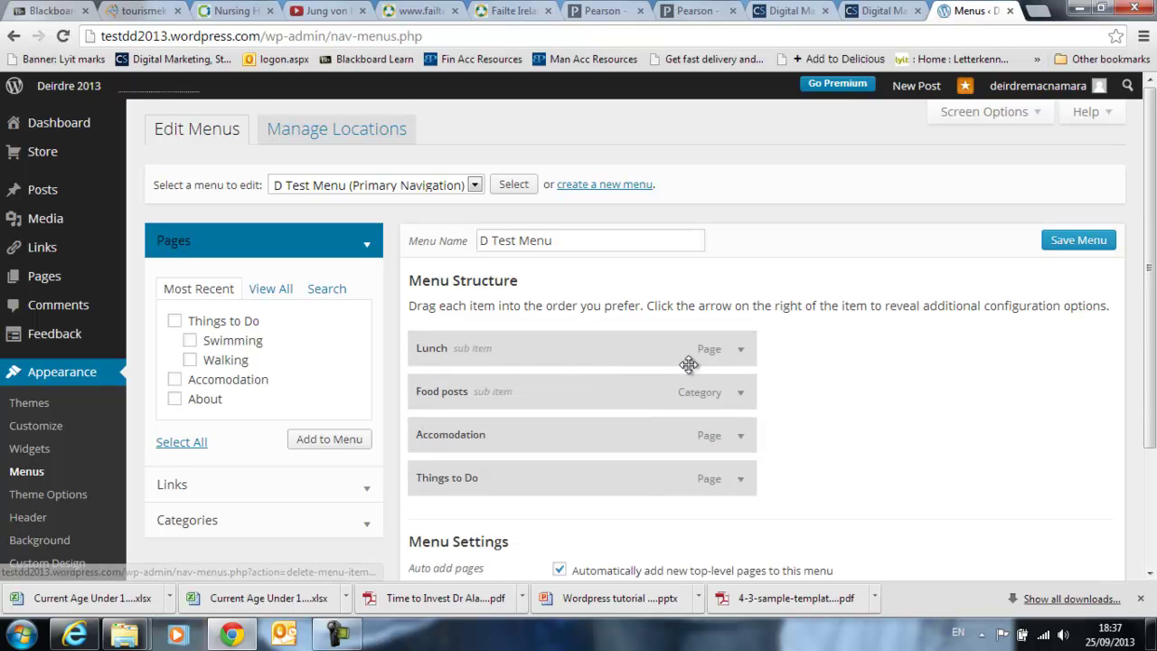
click(742, 351)
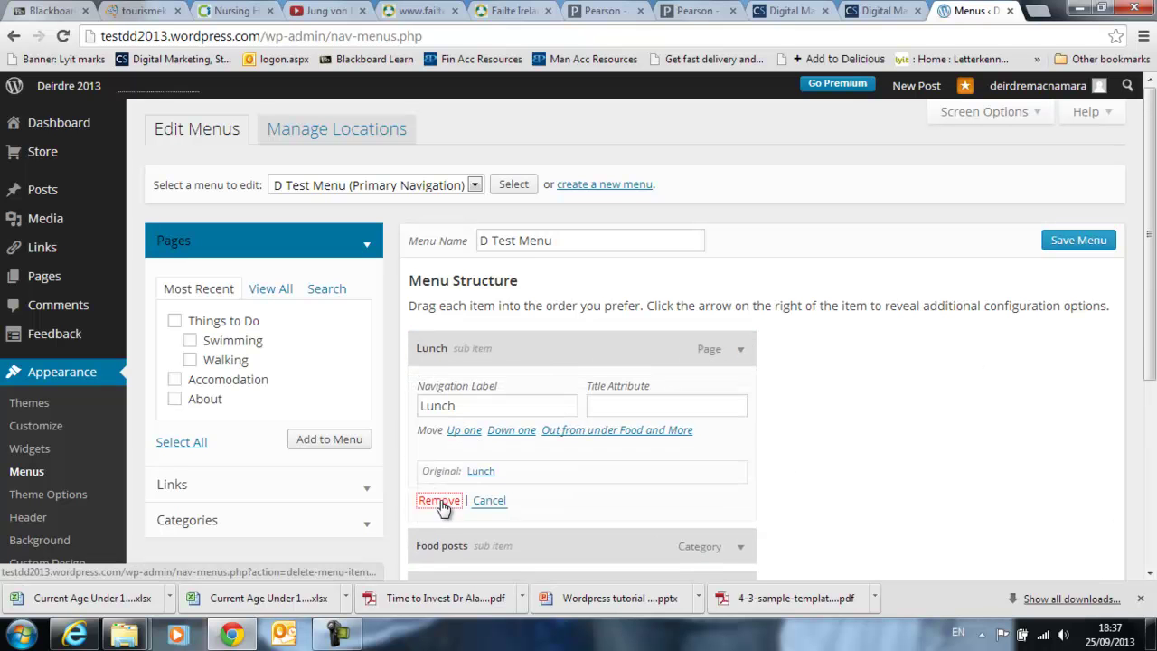
click(440, 498)
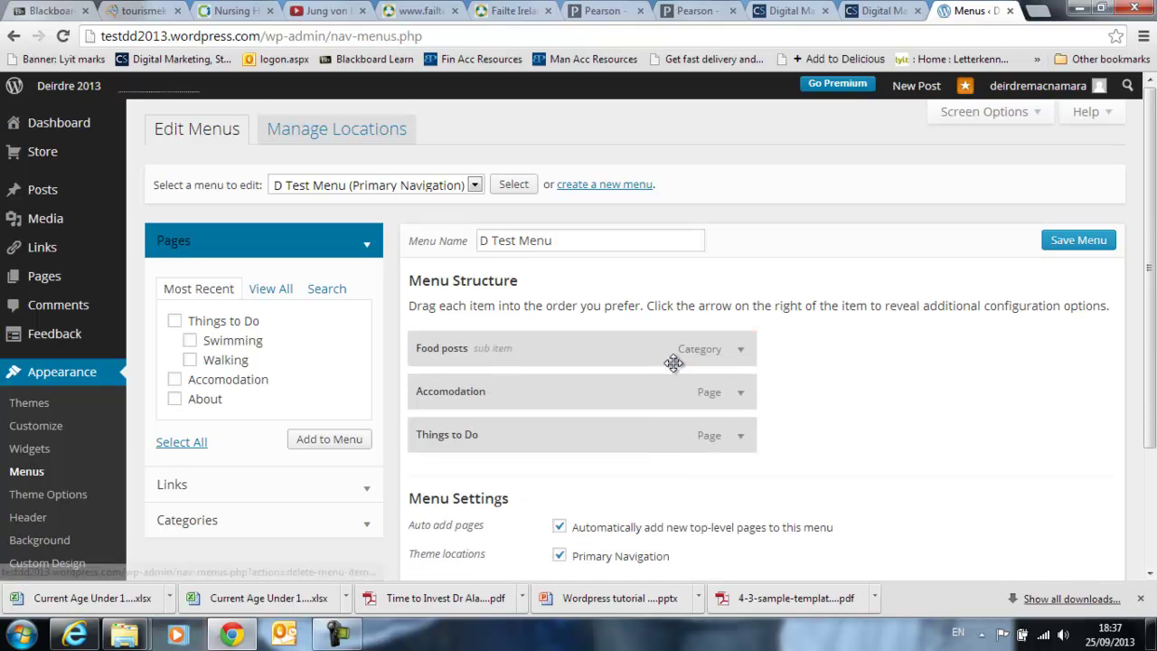
click(742, 352)
click(438, 516)
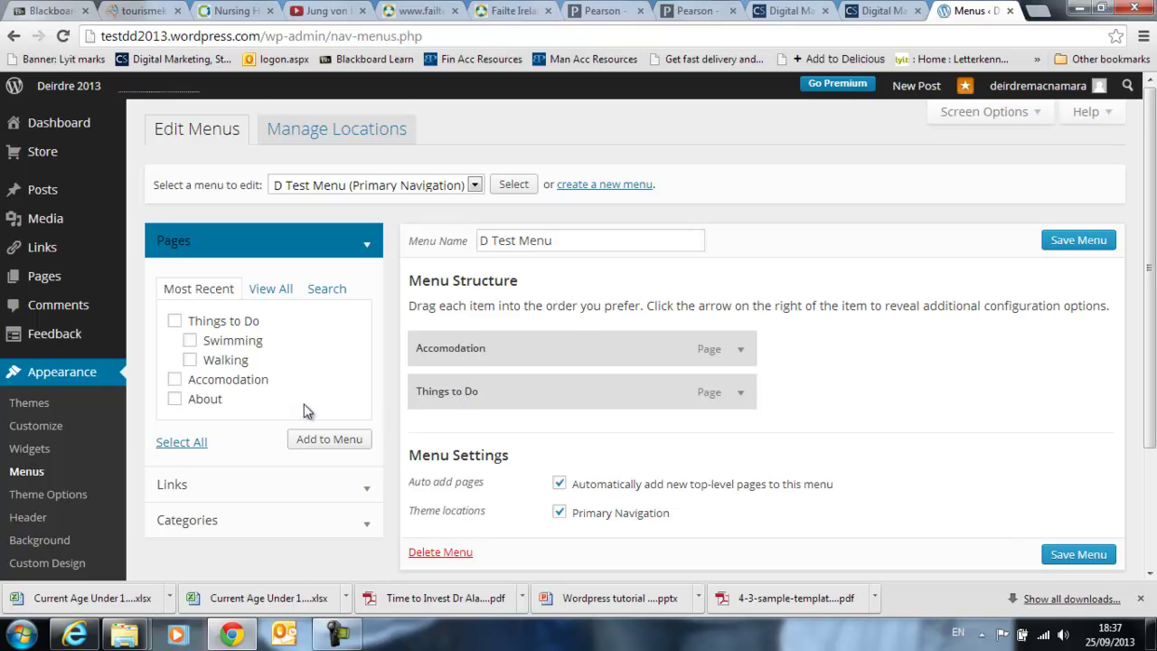
Step: Add the Swimming and Walking pages to the menu as sub-items of Things to Do and save the menu
click(190, 341)
click(312, 442)
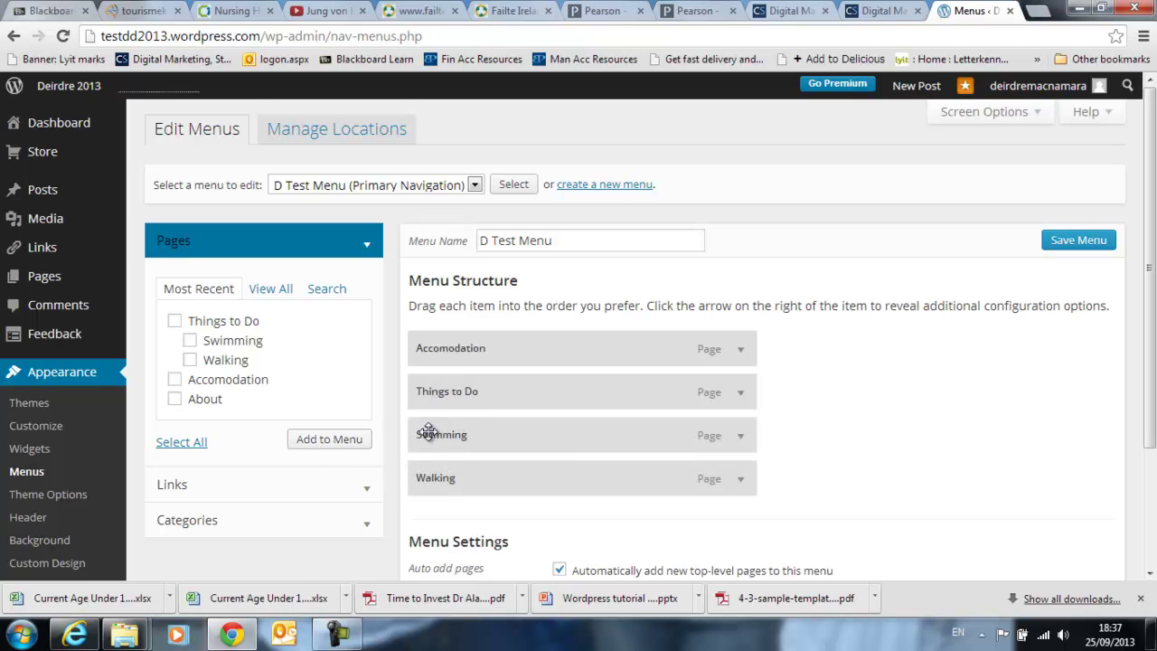
drag(430, 434, 492, 430)
drag(423, 481, 462, 476)
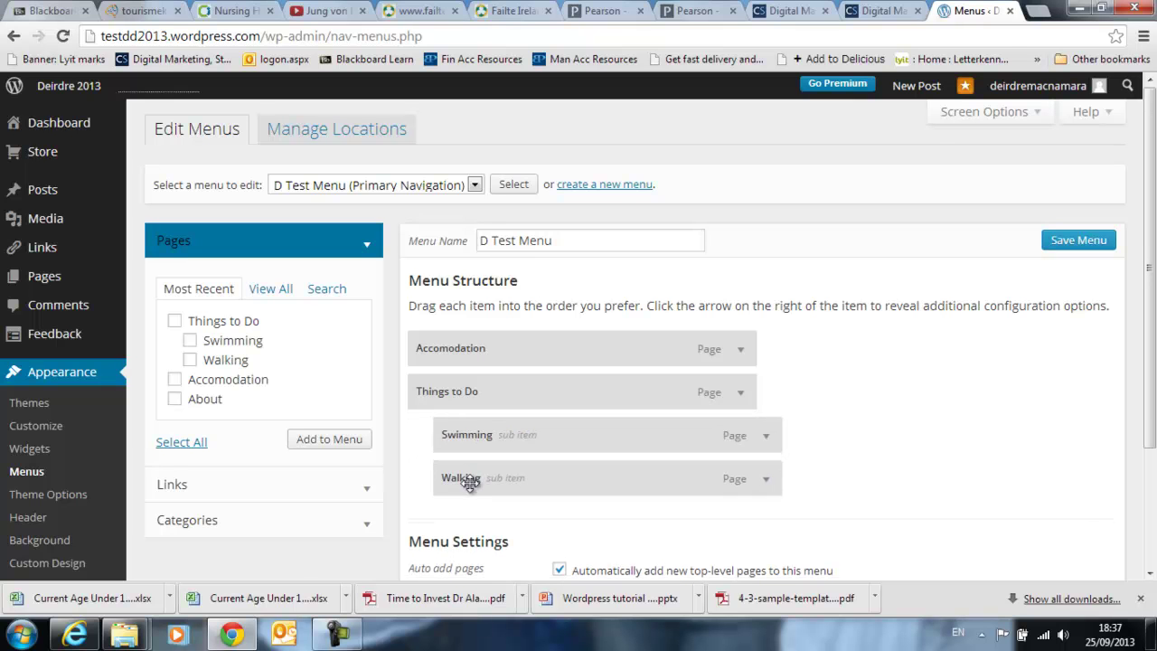
drag(450, 348, 479, 347)
click(1078, 241)
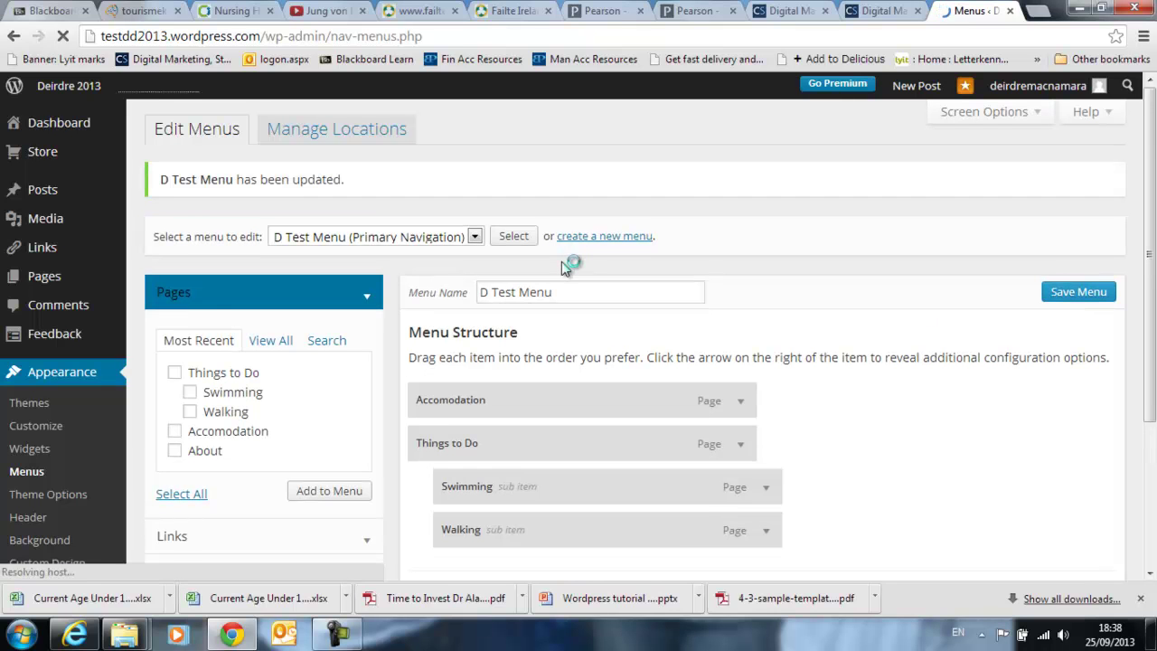
Step: Check the updated navigation on the live site by viewing the Swimming and Walking pages under Things to Do
scroll(587, 317, down, 3)
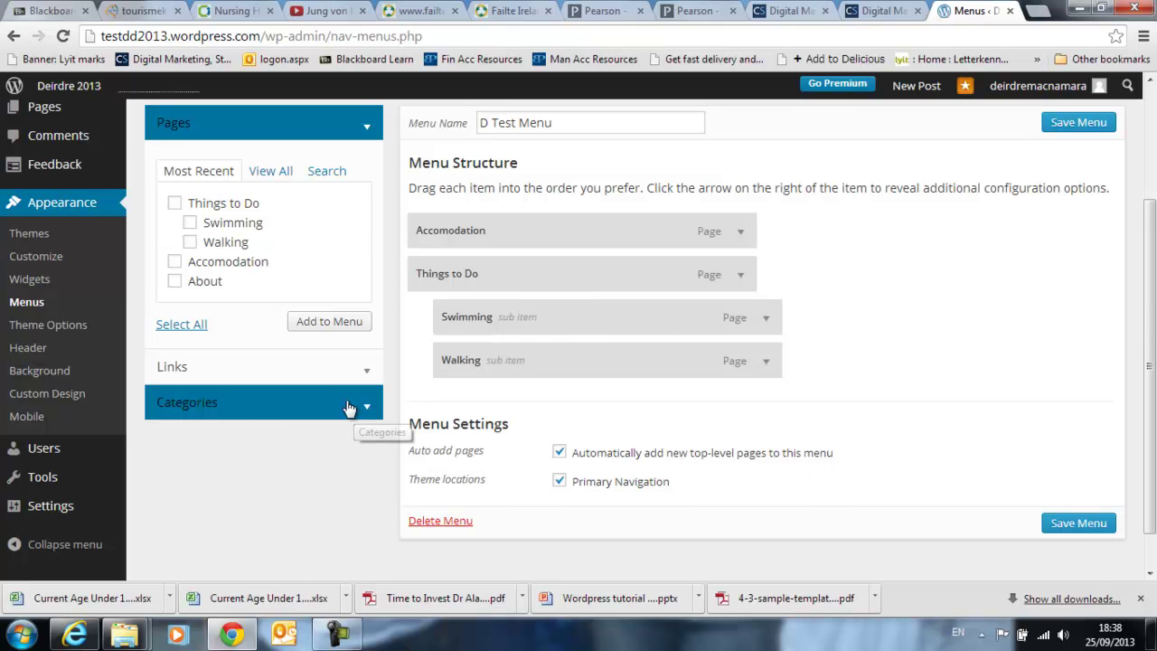
scroll(205, 193, up, 2)
click(78, 87)
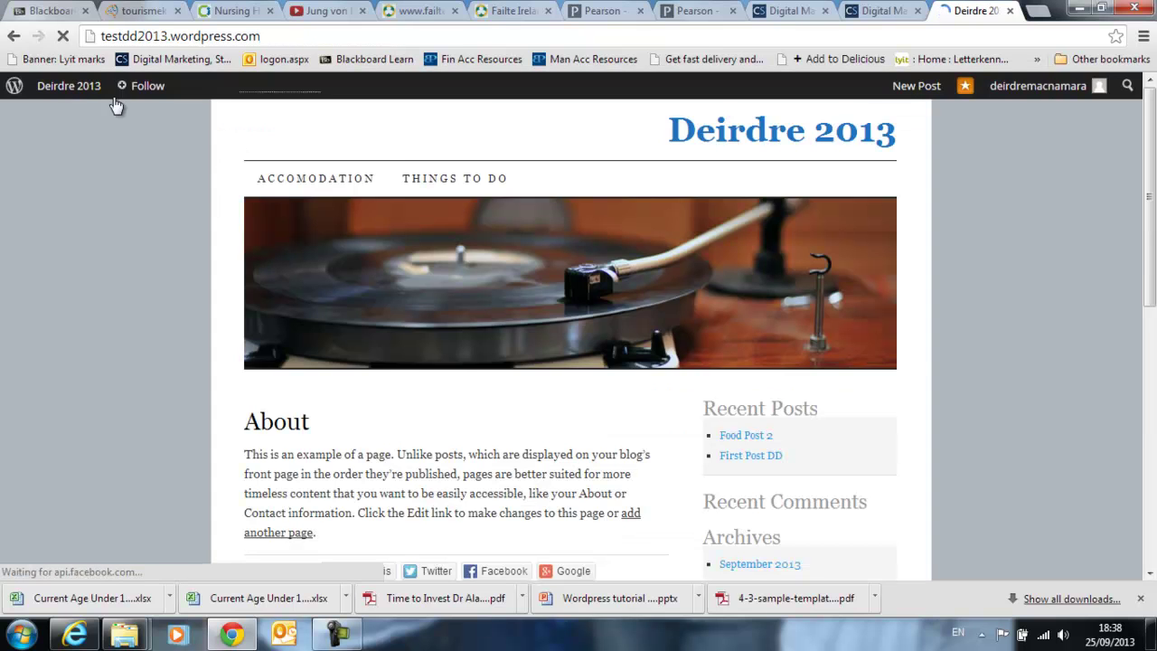
mouse_move(428, 181)
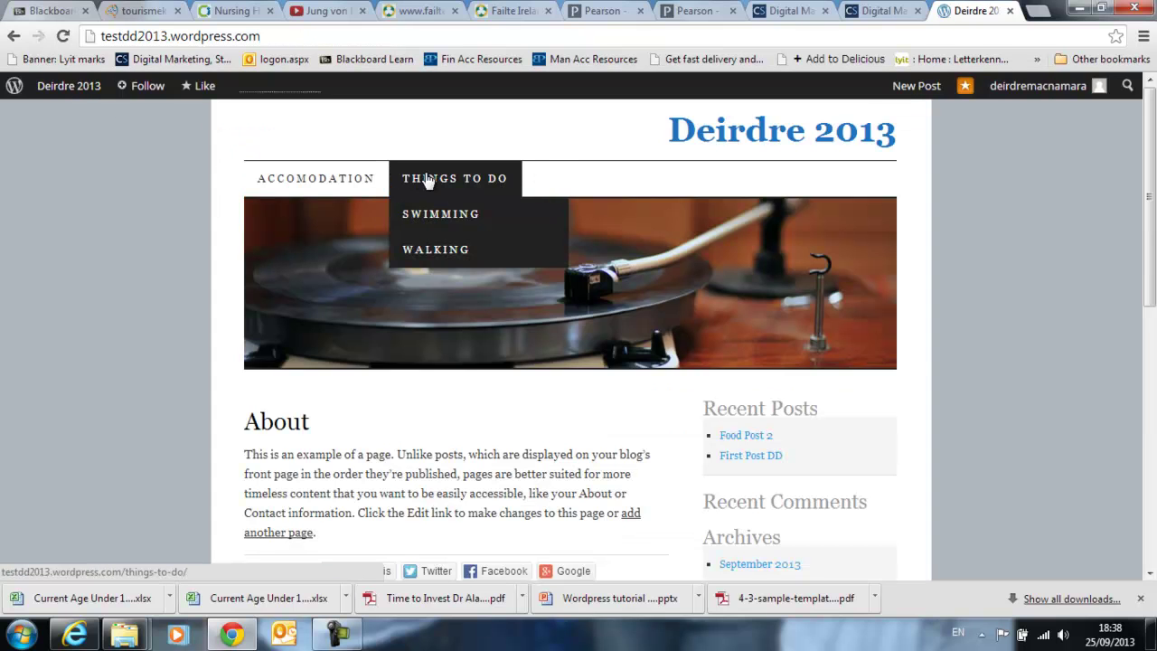
click(439, 223)
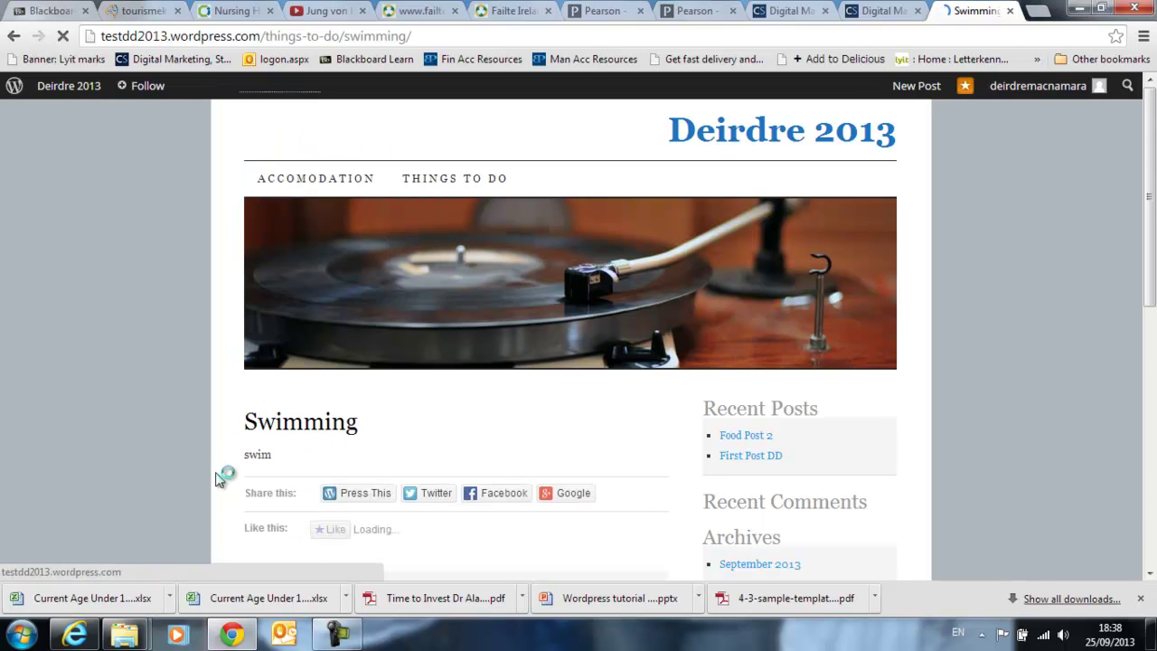
mouse_move(434, 181)
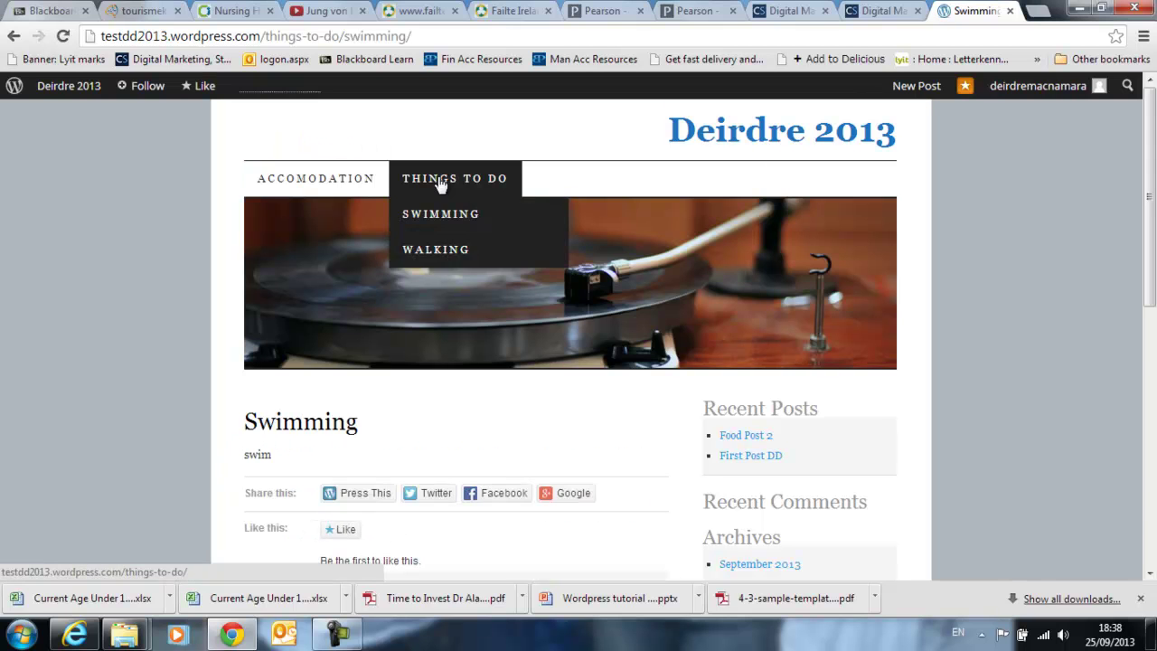
click(435, 253)
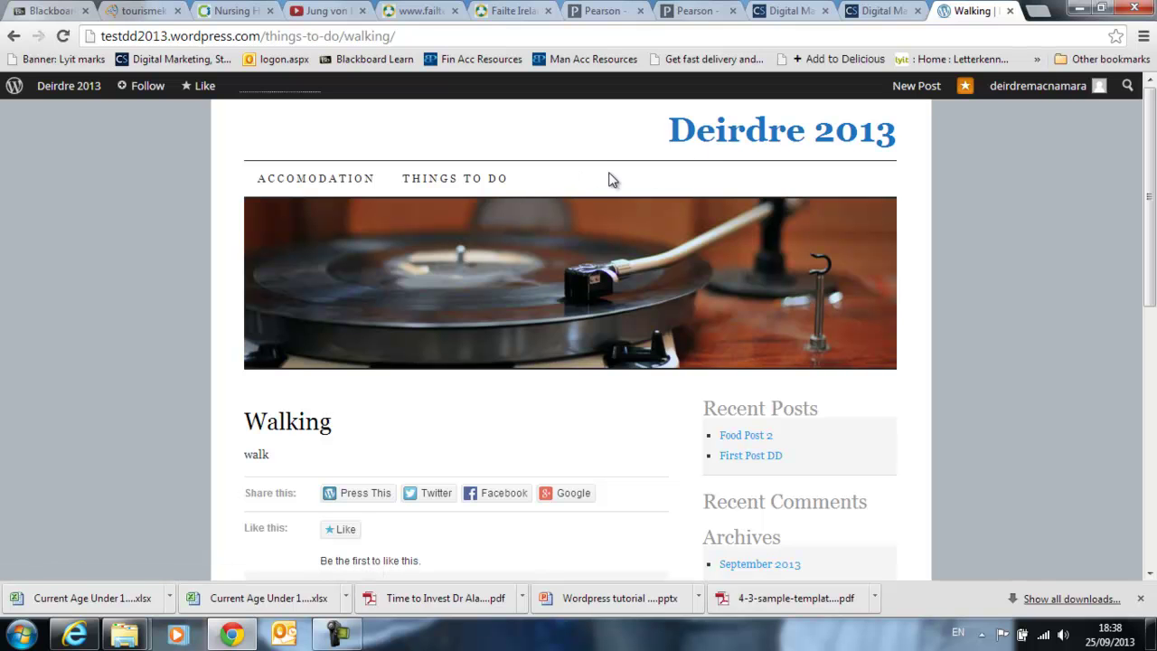
Step: Start a new post titled "Walking Makes you fit" with the body text "The more you walk the fitter you get."
mouse_move(64, 88)
click(72, 120)
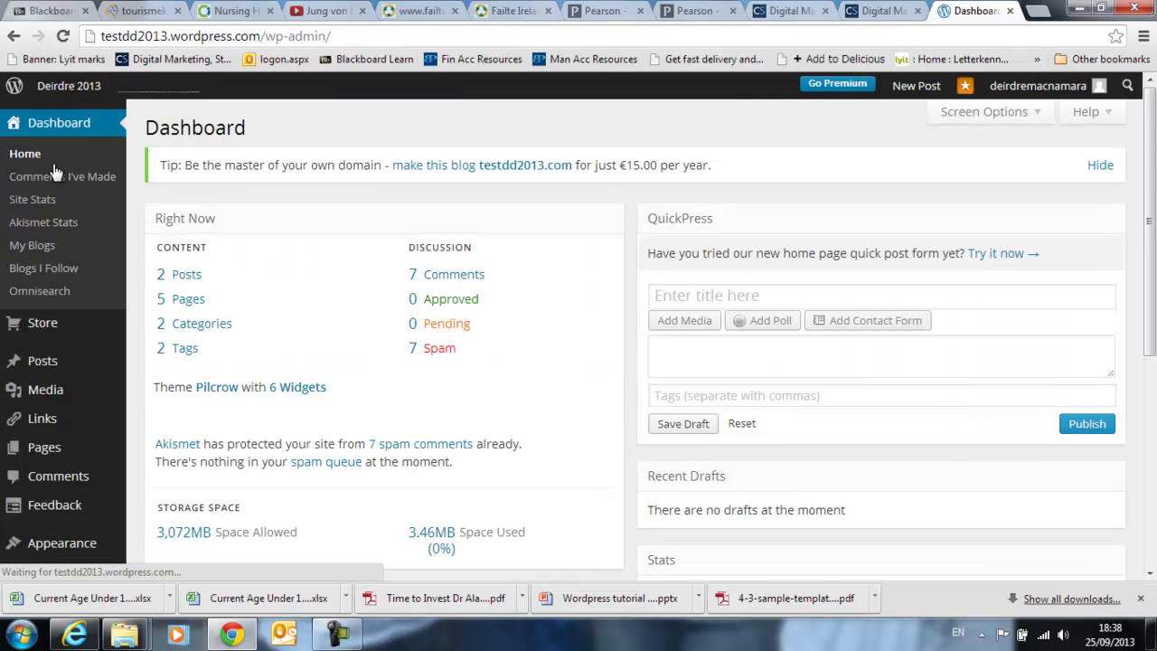
mouse_move(41, 366)
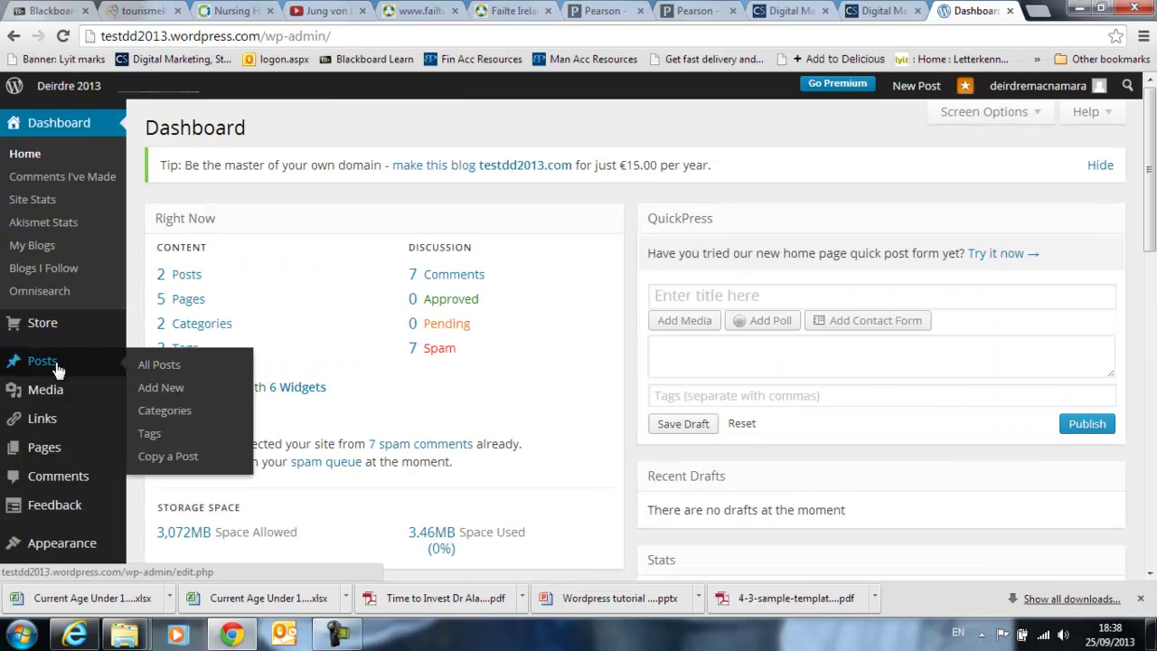
click(160, 390)
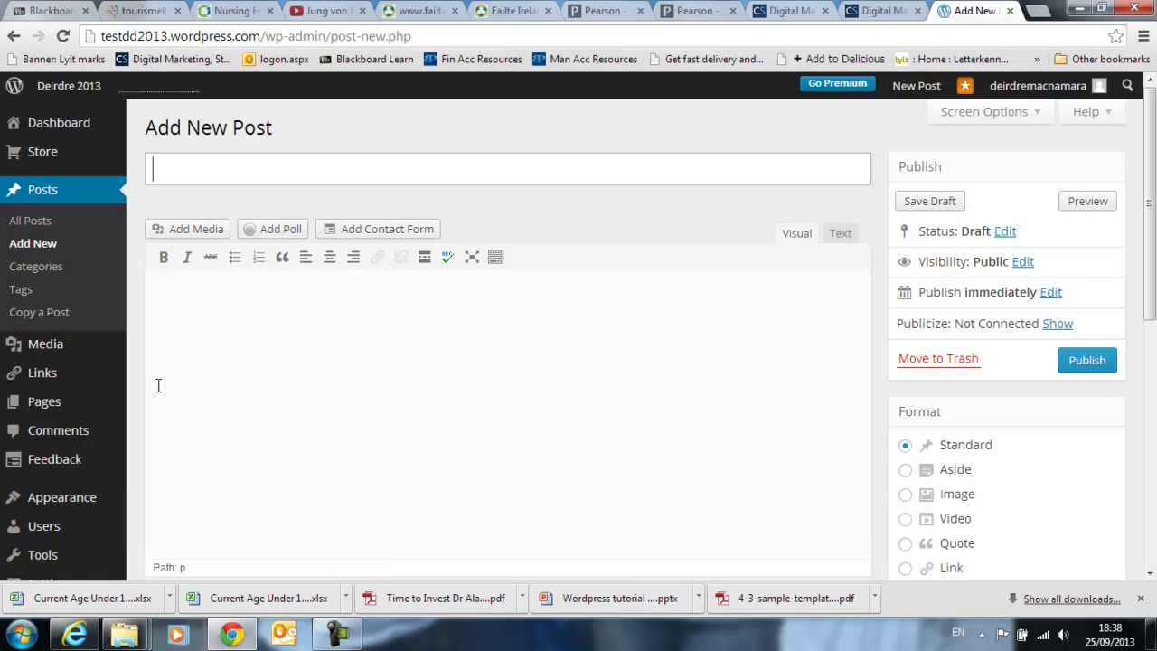
text(Walking Makes you fit)
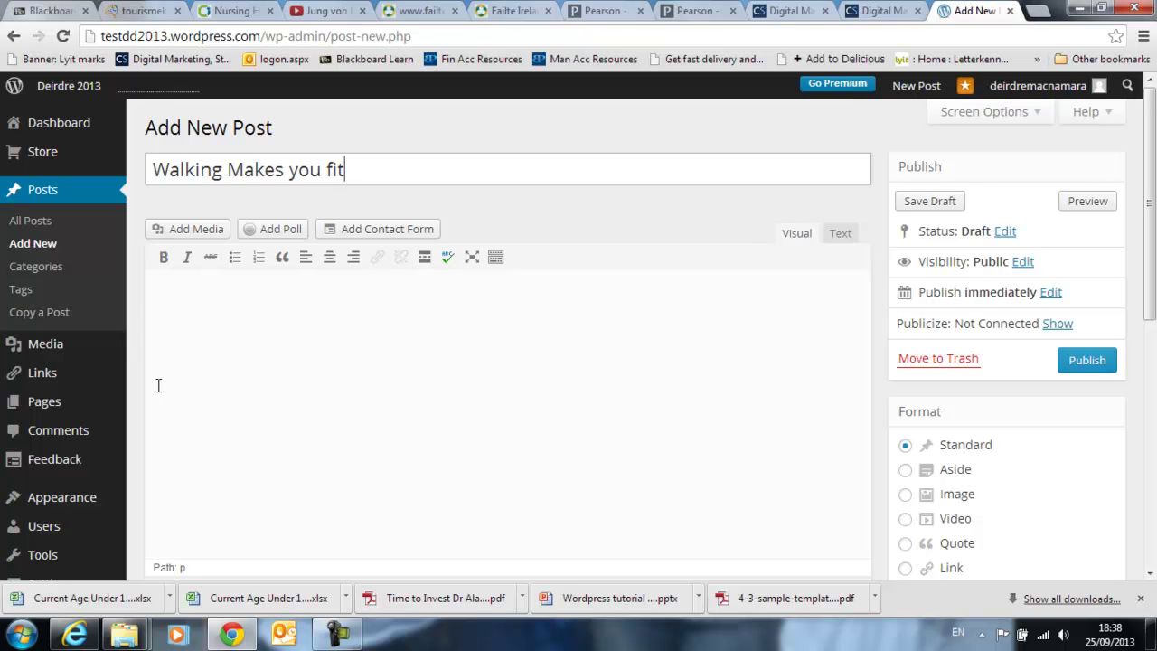
click(235, 309)
text(The more you walk the fitter you get.)
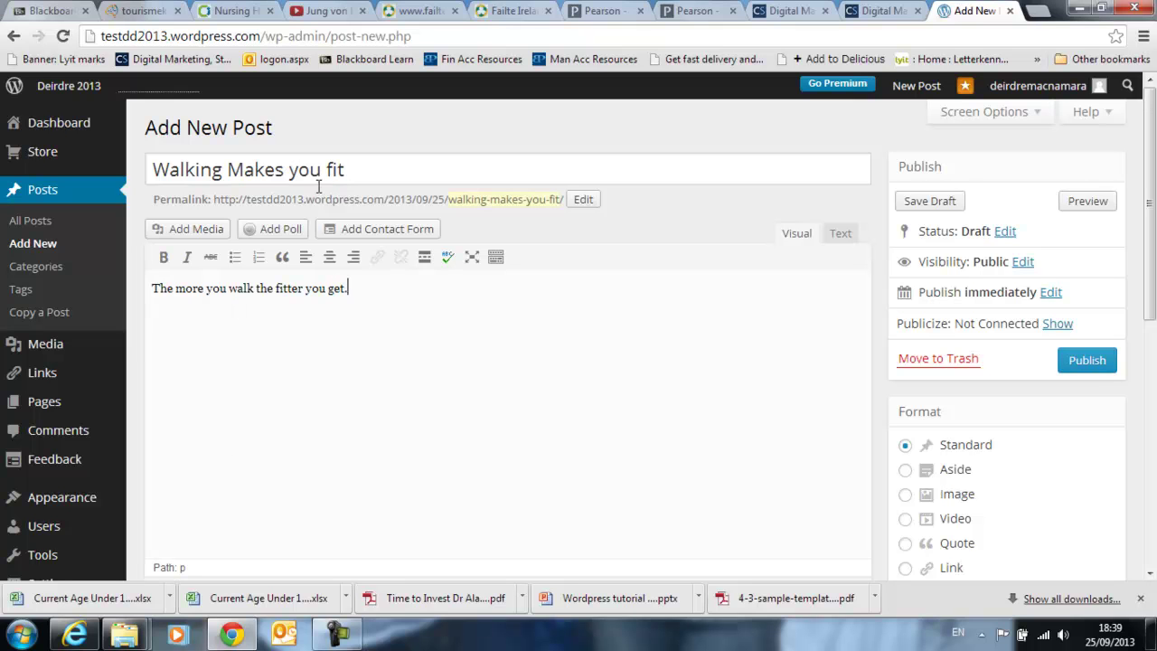
Step: Create a new category "Walking Posts" for the post and also assign it to Uncategorized
scroll(744, 454, down, 1)
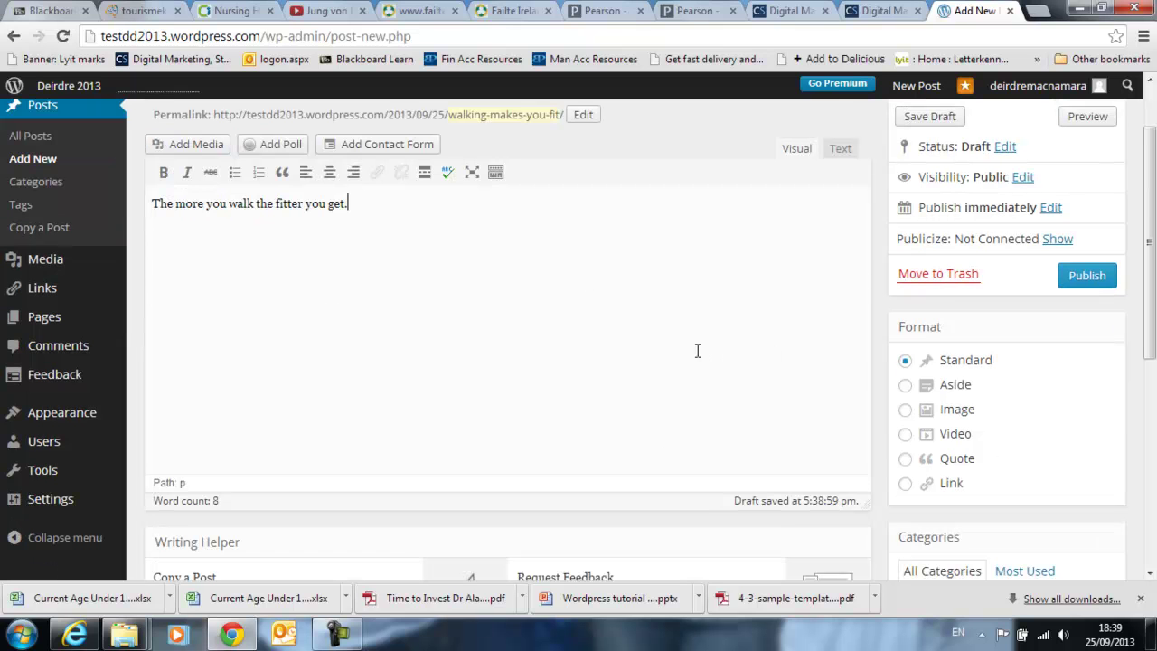
scroll(701, 329, up, 1)
scroll(741, 344, down, 2)
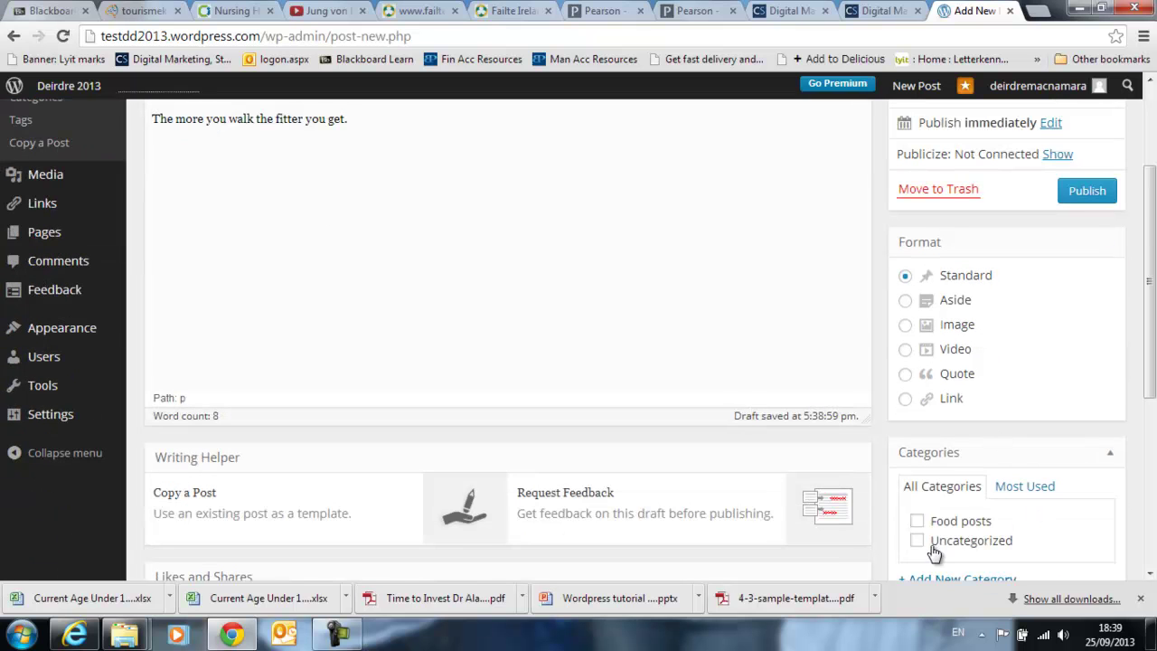
scroll(944, 542, down, 1)
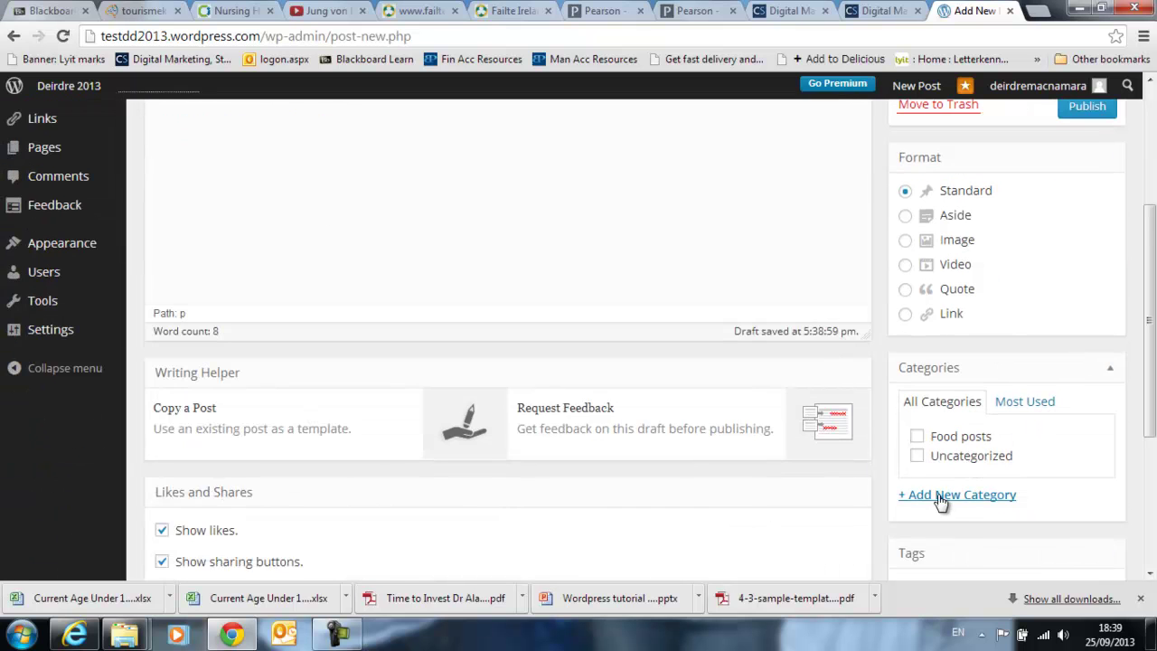
click(939, 500)
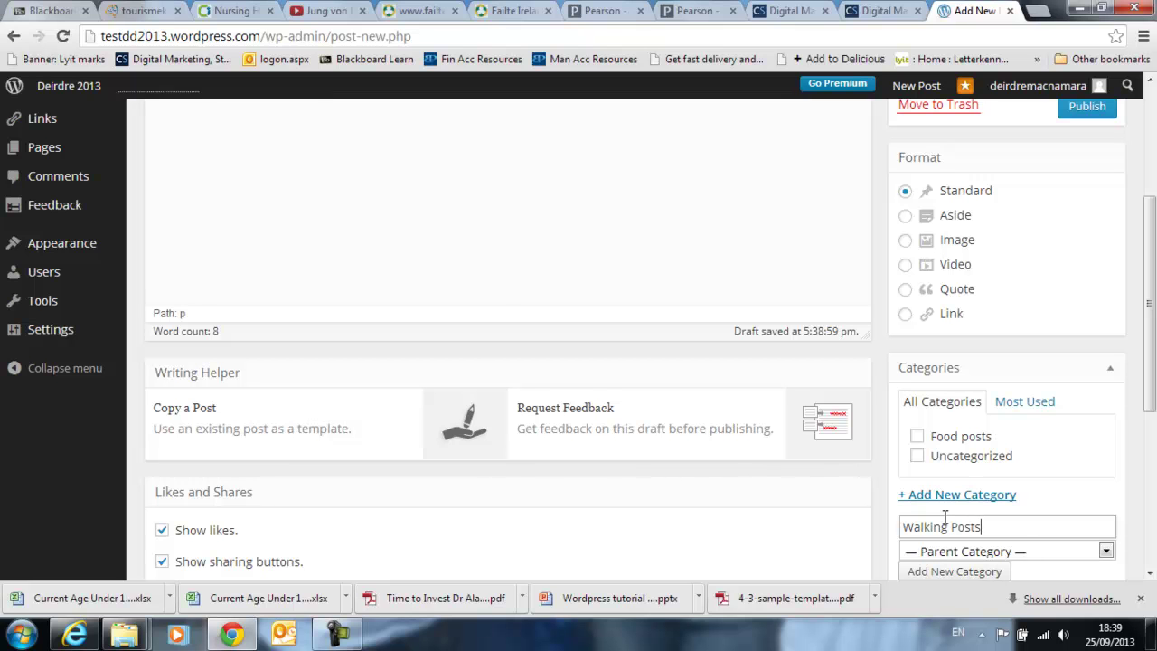
scroll(1008, 529, down, 1)
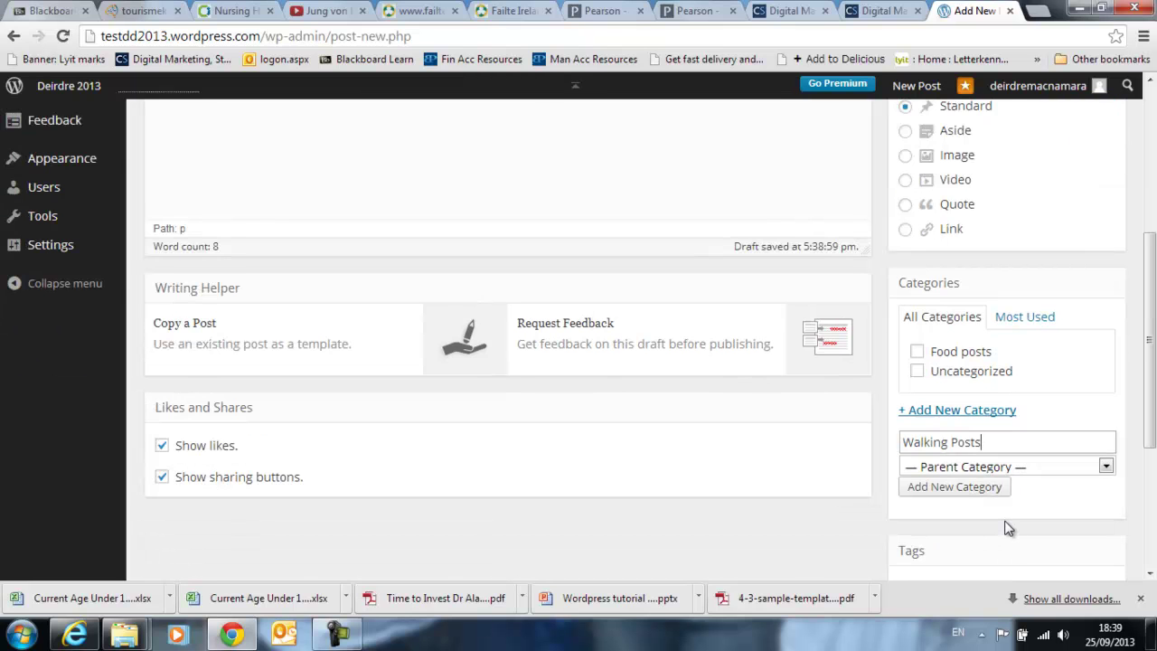
key(Return)
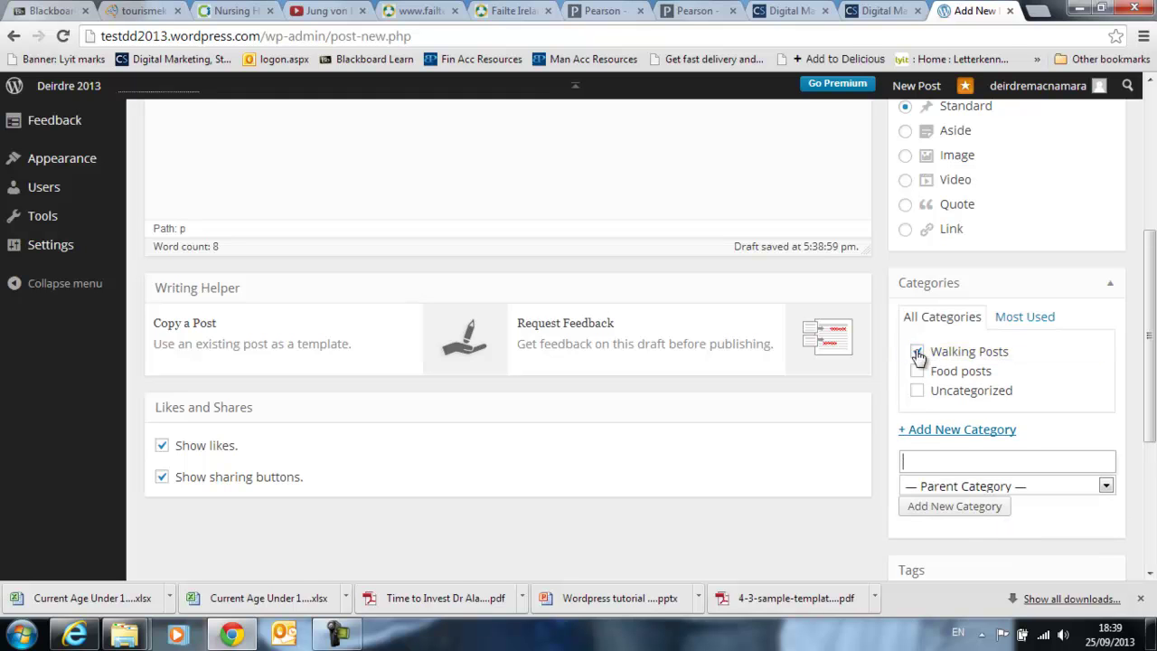
click(916, 391)
Step: Publish the "Walking Makes you fit" post and look over the published version
scroll(1032, 393, down, 1)
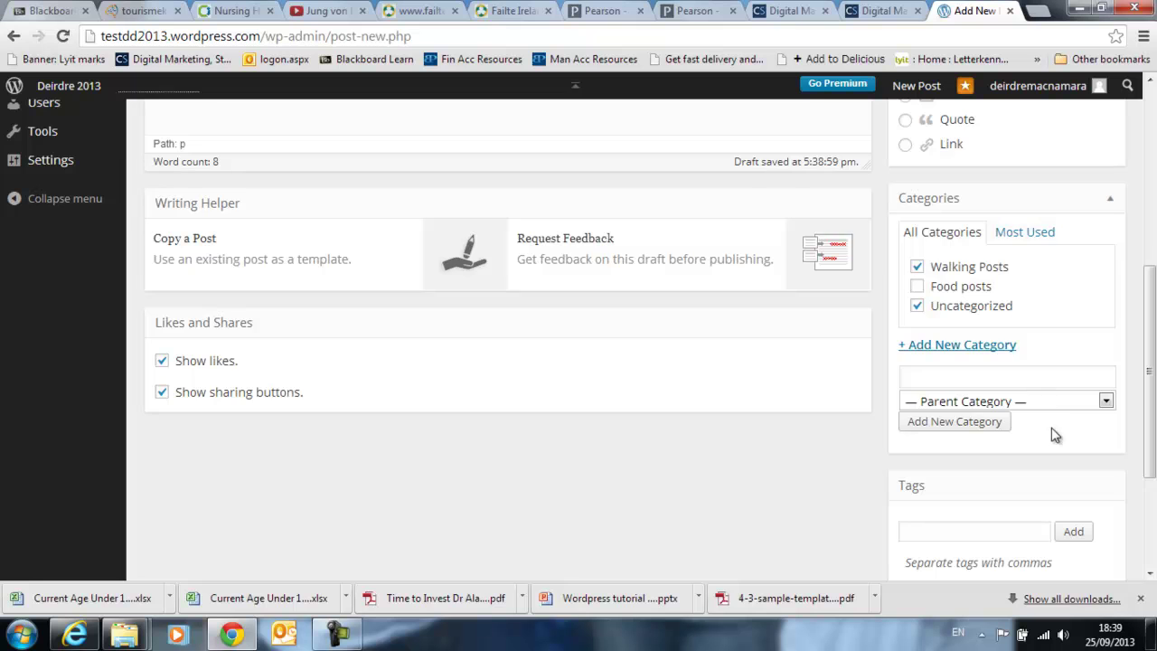
scroll(1053, 433, up, 5)
click(1087, 360)
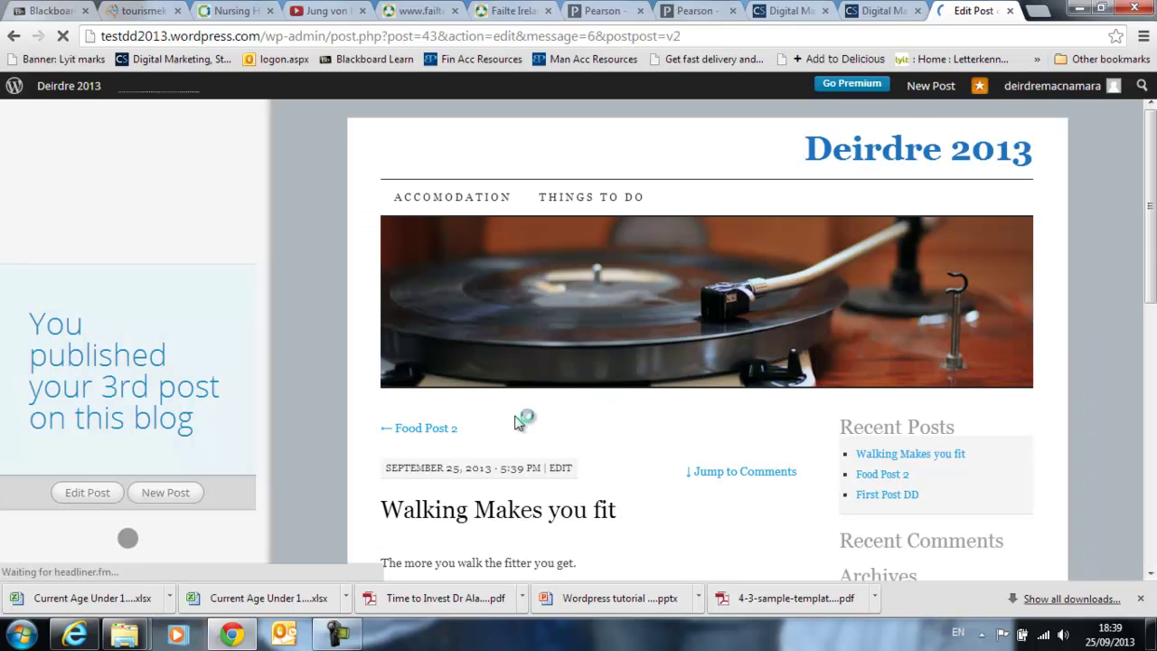
scroll(525, 419, down, 3)
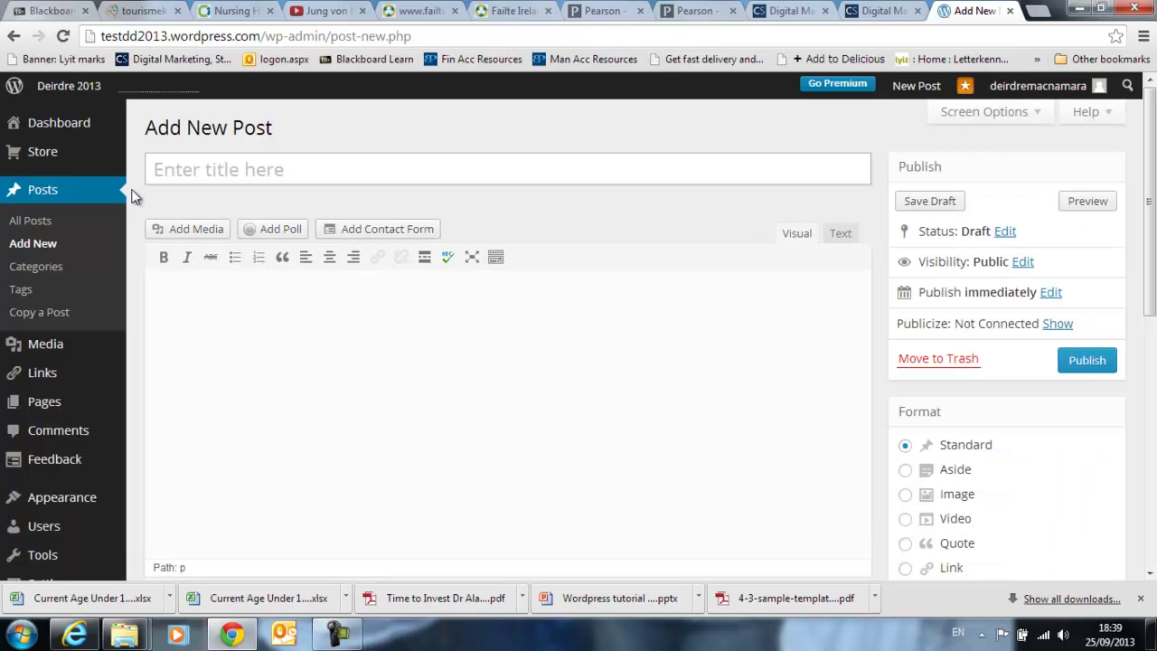
Step: Add a new post titled "Walking is good for stress", assign it to Walking Posts and Uncategorized, and publish it
text(Wali)
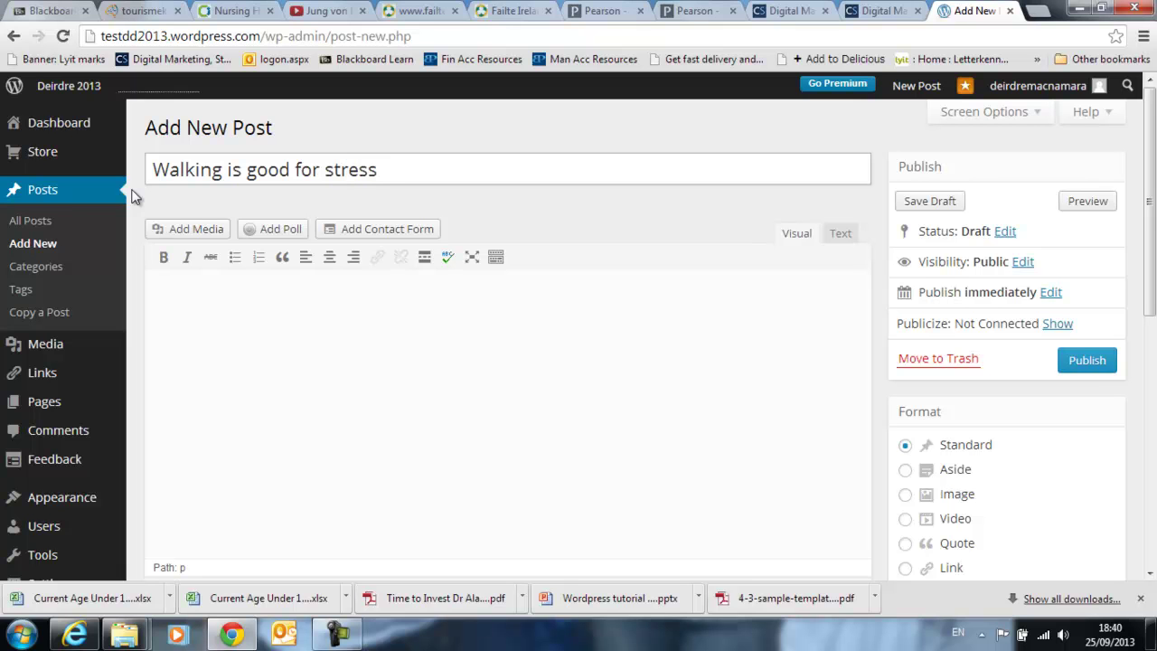
click(231, 365)
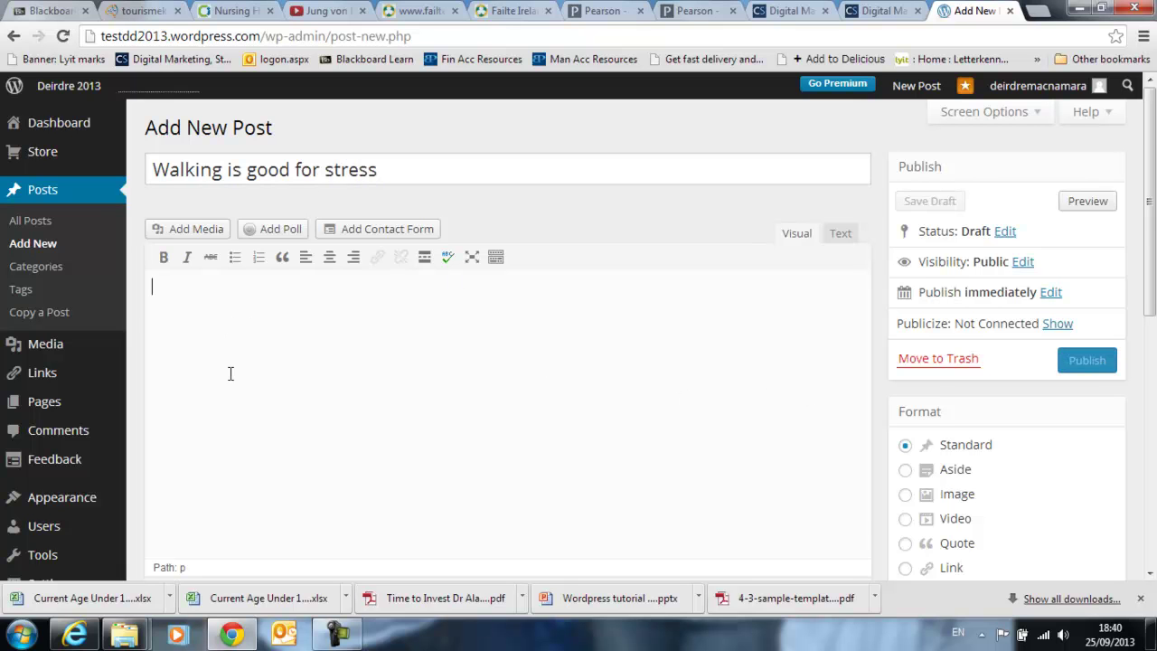
scroll(238, 380, down, 1)
scroll(710, 478, down, 2)
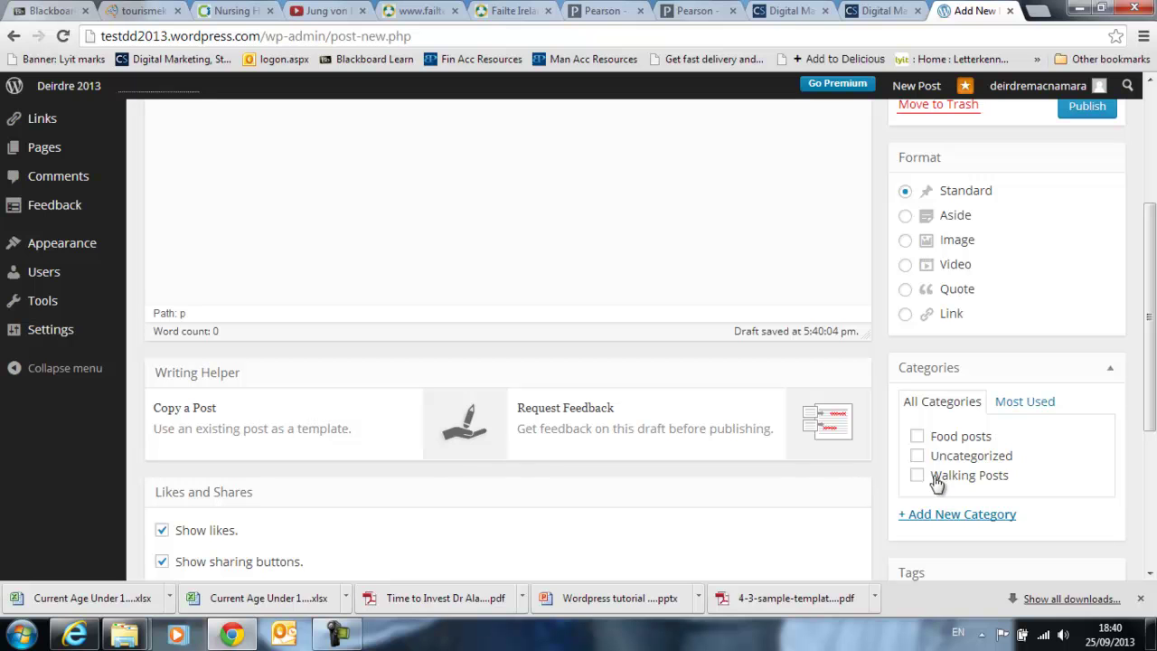
click(917, 455)
scroll(1037, 474, down, 2)
scroll(1059, 480, up, 5)
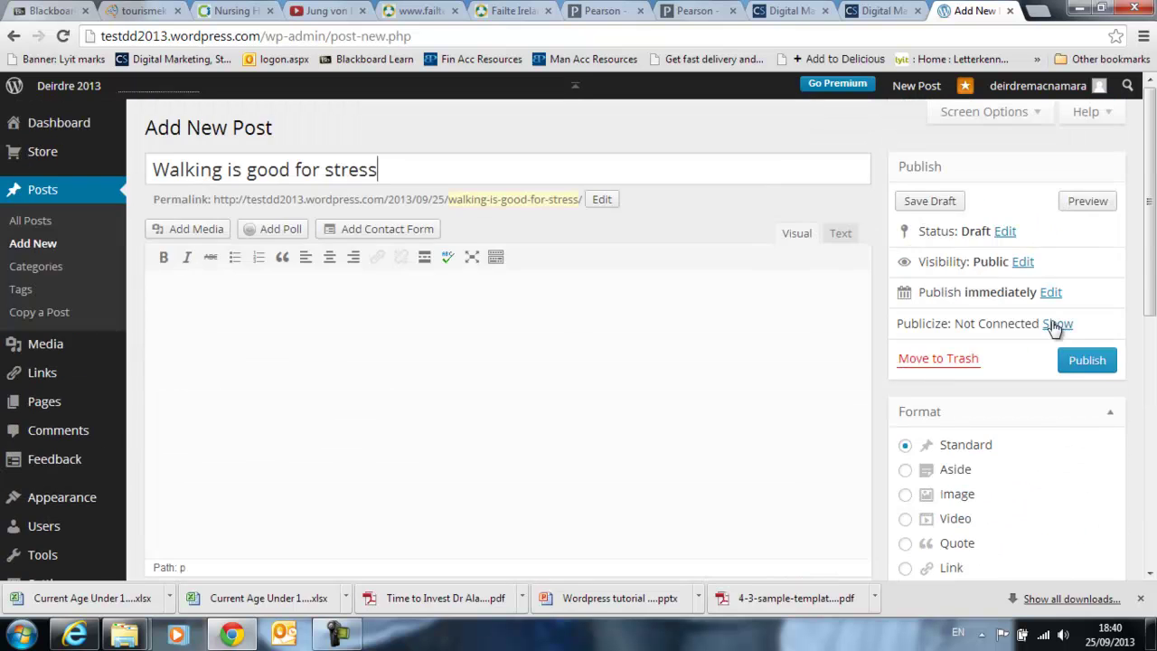
click(1095, 360)
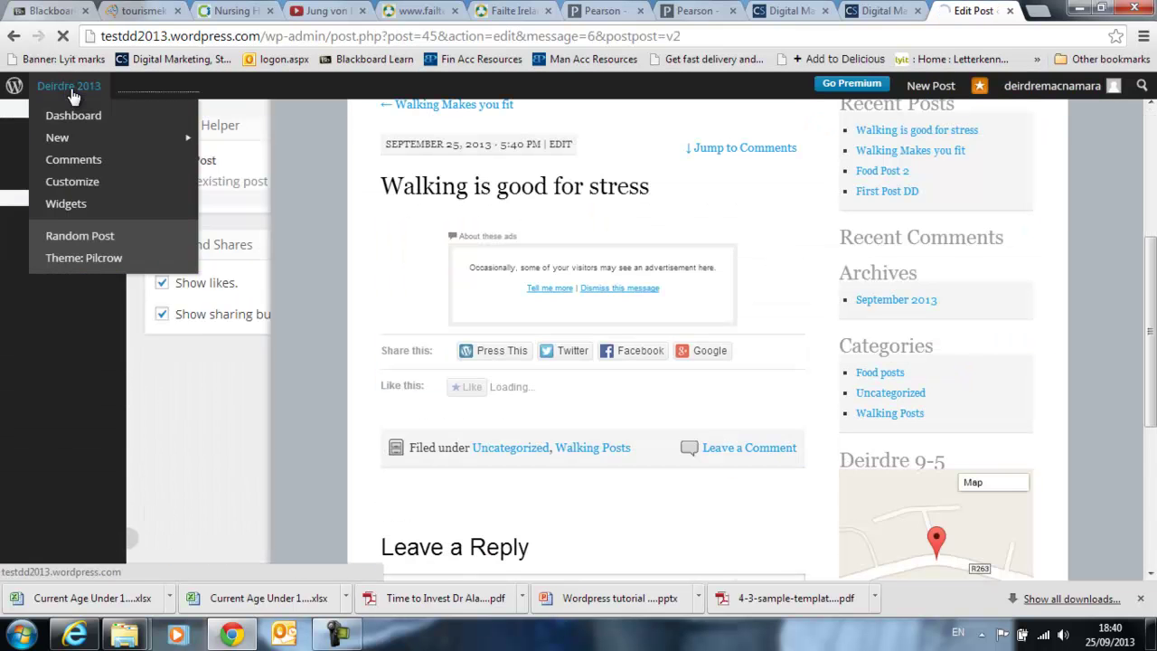
Step: View the site's home page and check its recent posts and the Things to Do navigation sub-items
click(72, 93)
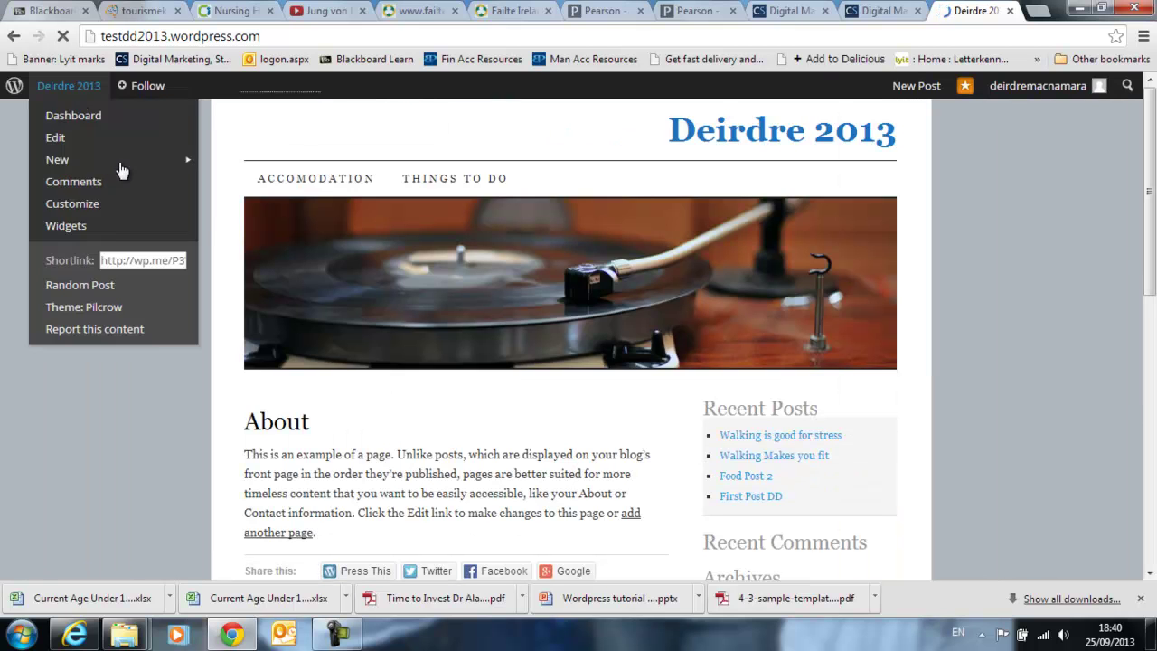
click(792, 457)
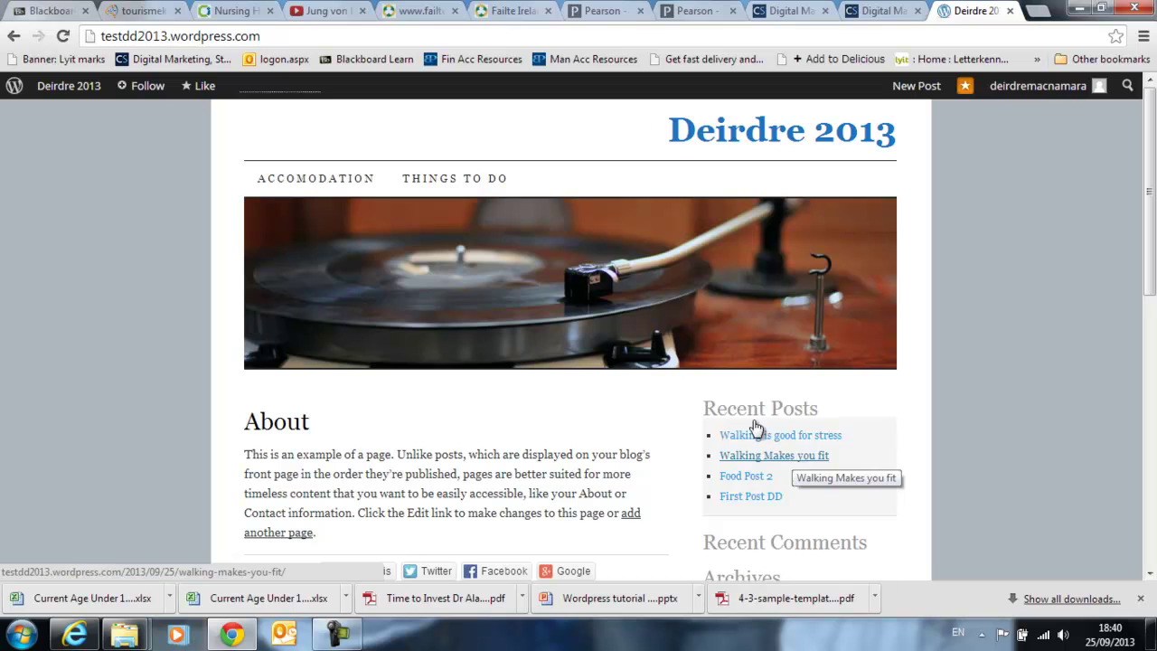
mouse_move(403, 177)
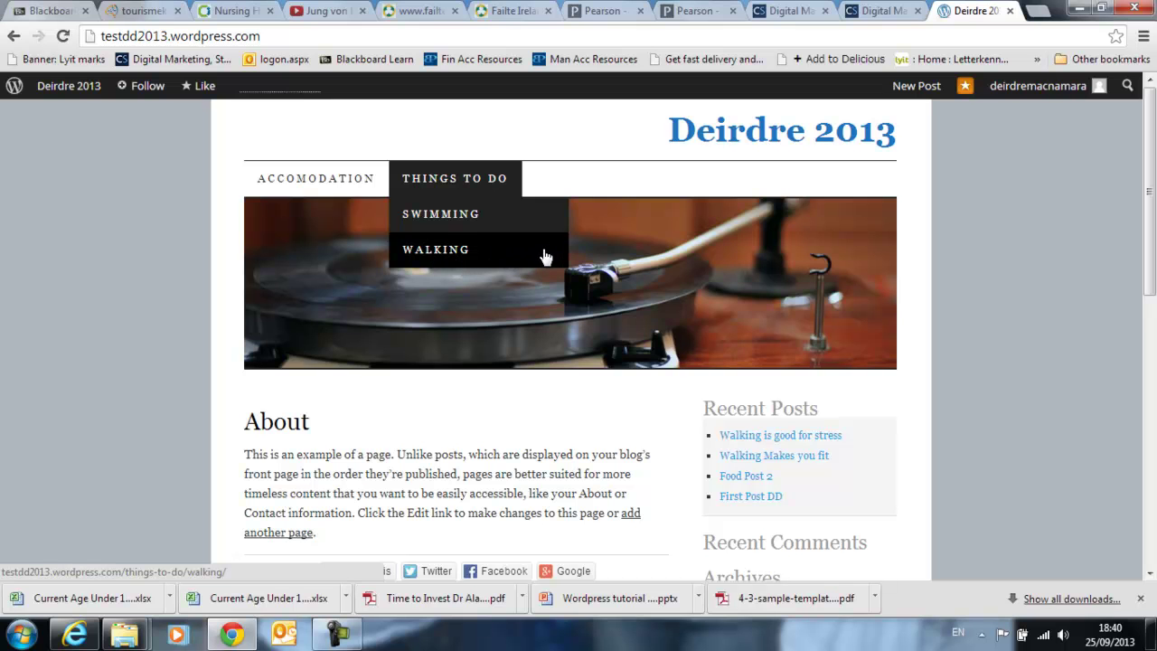
Step: Add the Walking Posts category as a top-level item at the end of D Test Menu and save the menu
mouse_move(73, 94)
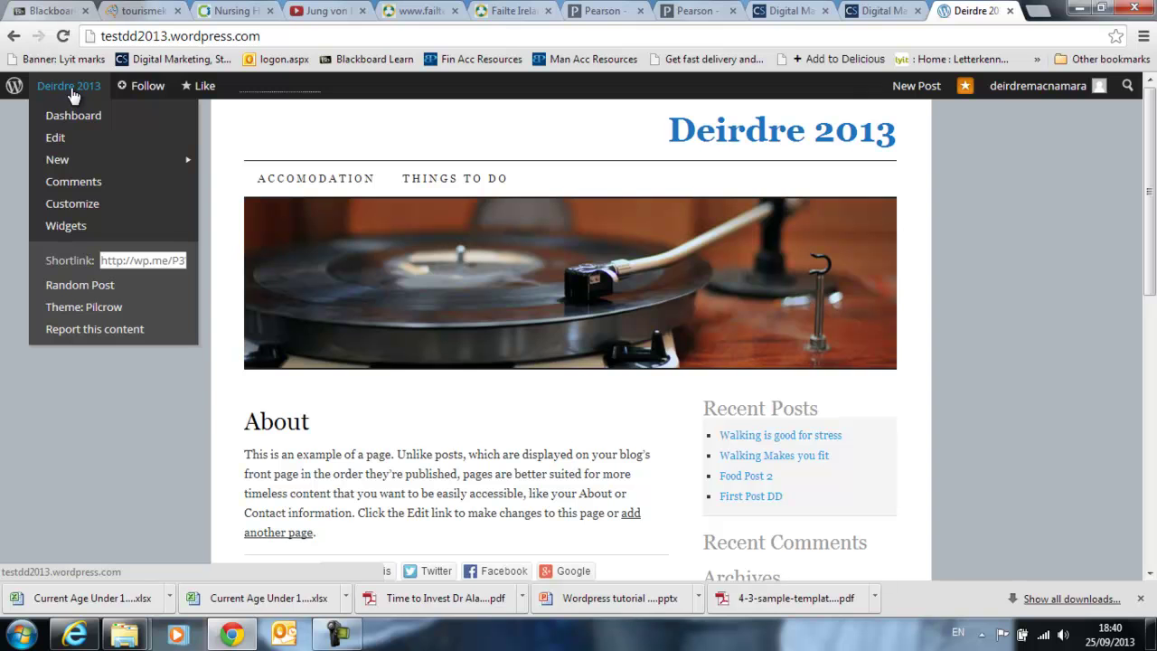
click(65, 118)
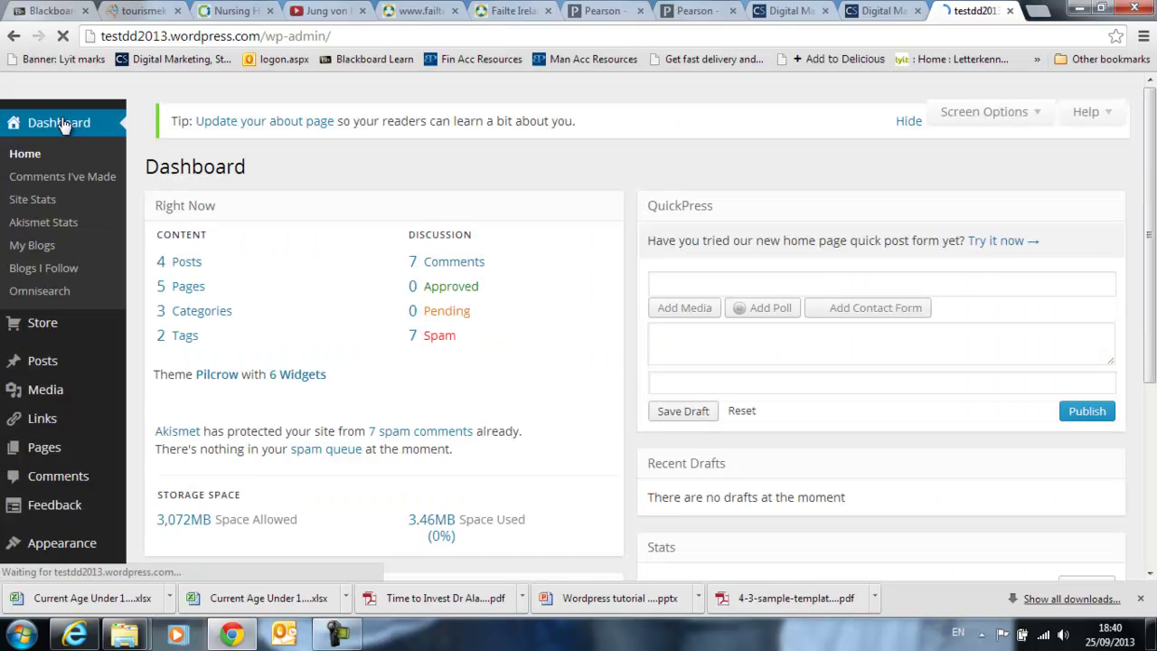
mouse_move(63, 541)
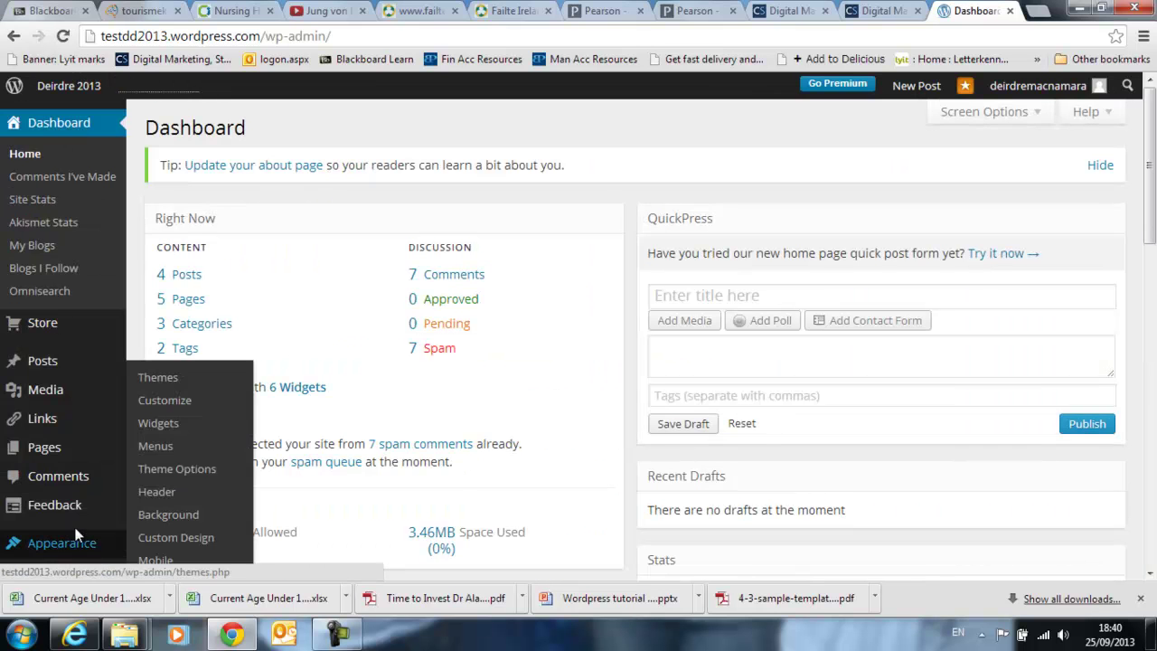
click(154, 445)
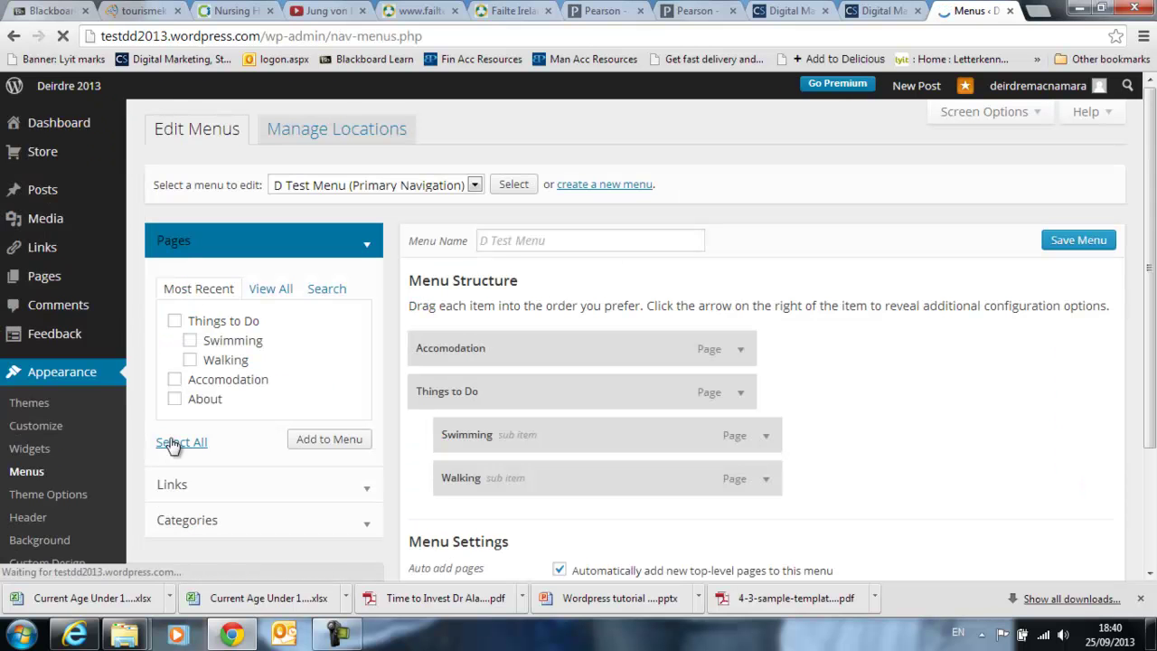
click(204, 524)
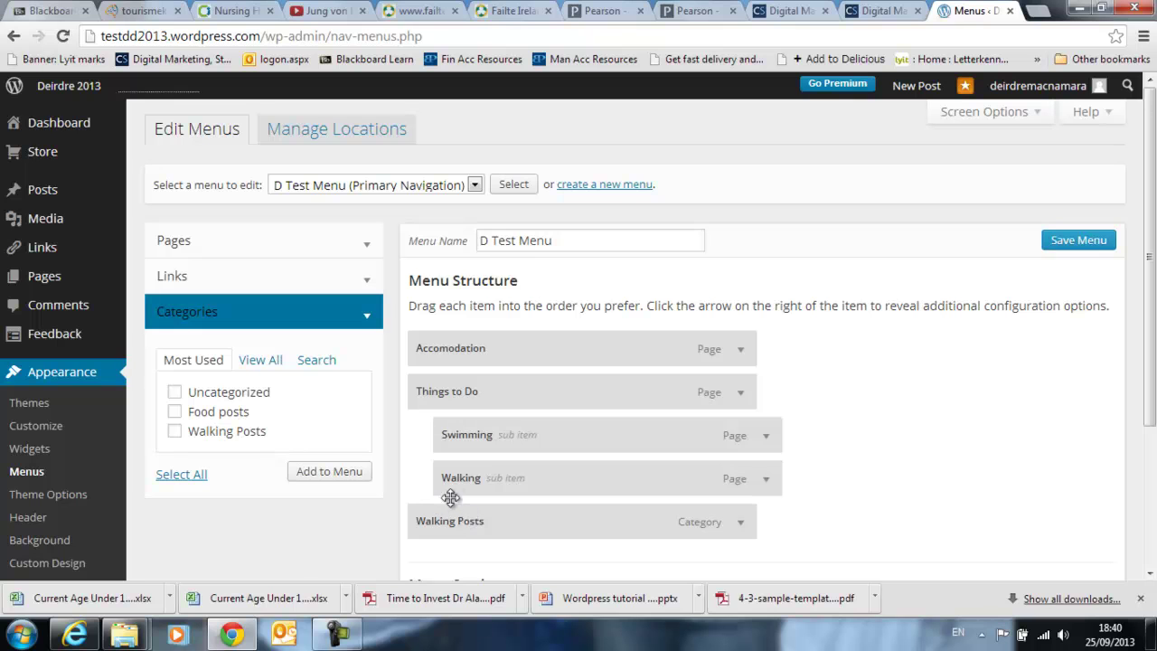
click(1080, 246)
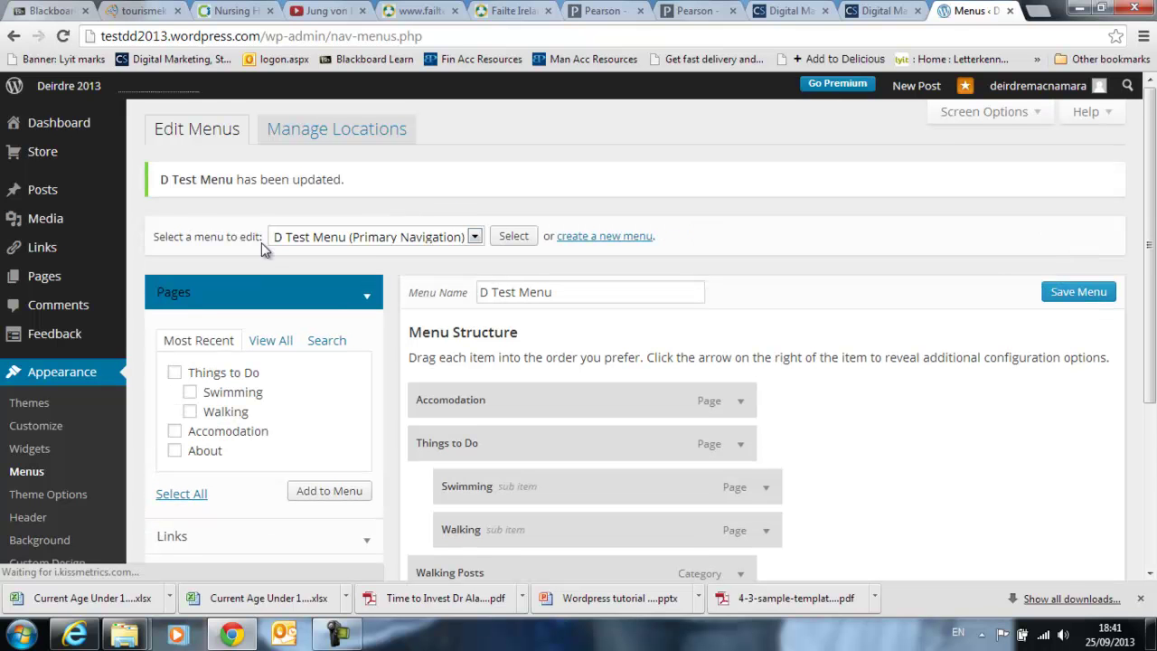
Step: Open Walking Posts from the live site's navigation and look over the posts in that category
click(75, 94)
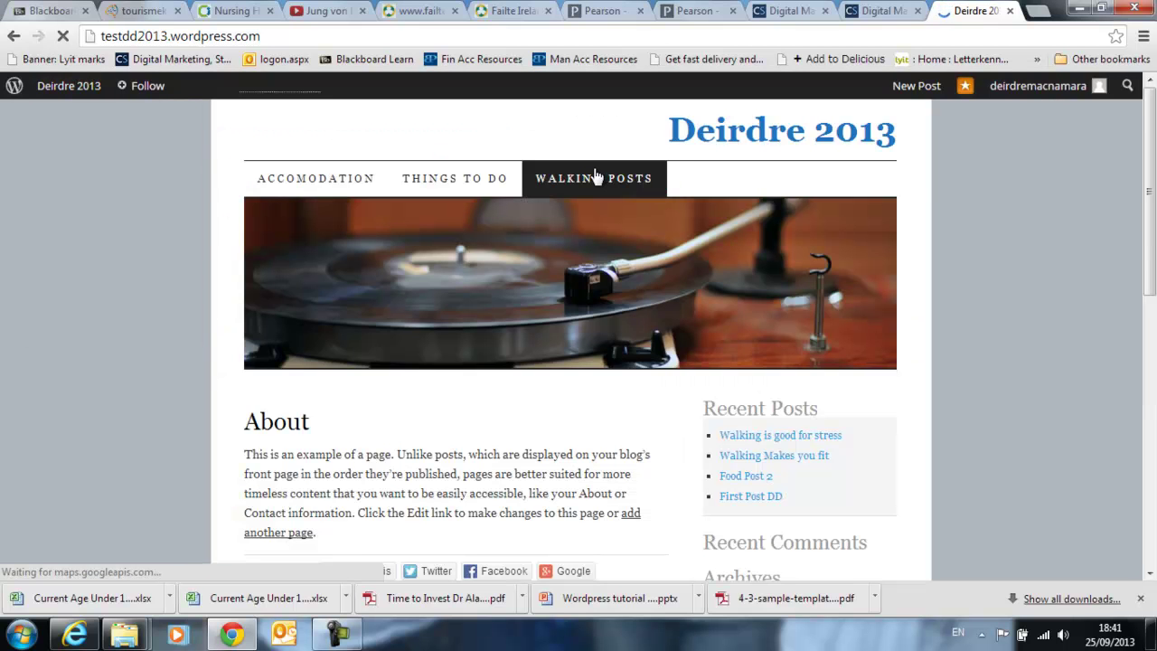
click(597, 180)
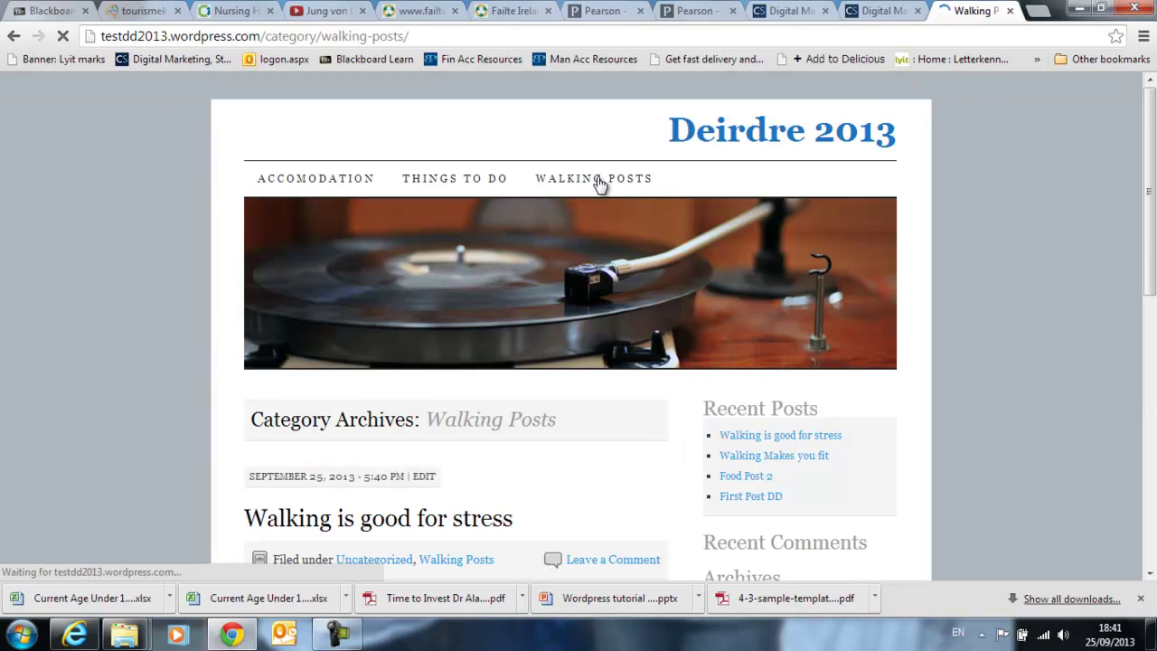
scroll(460, 424, down, 3)
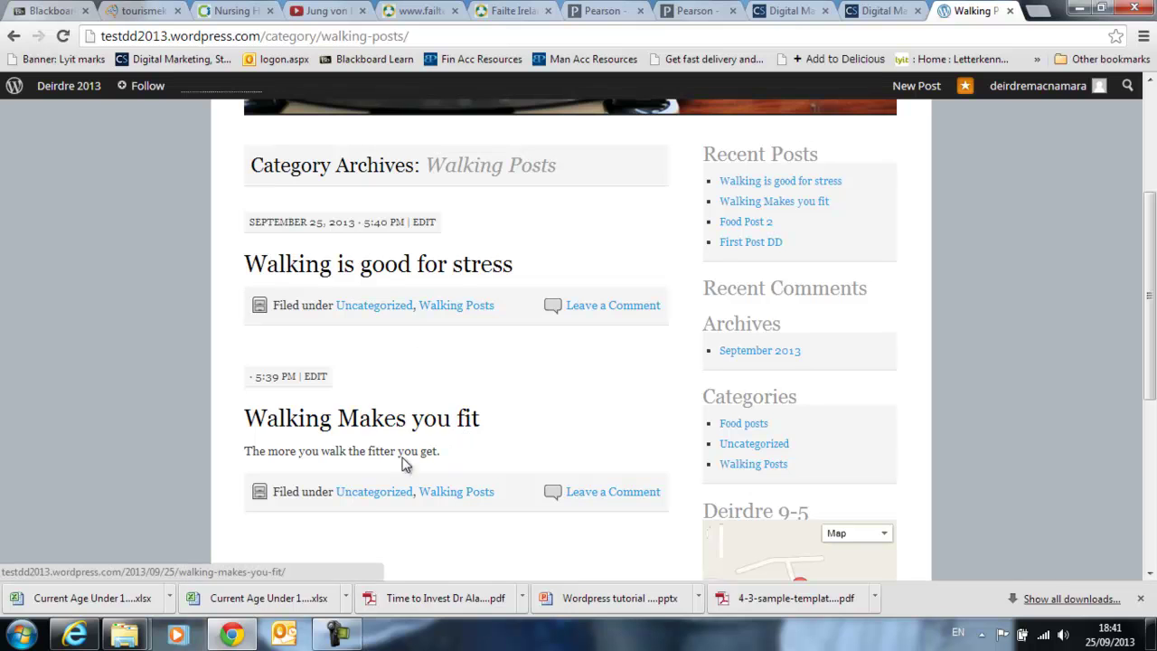
scroll(364, 343, up, 3)
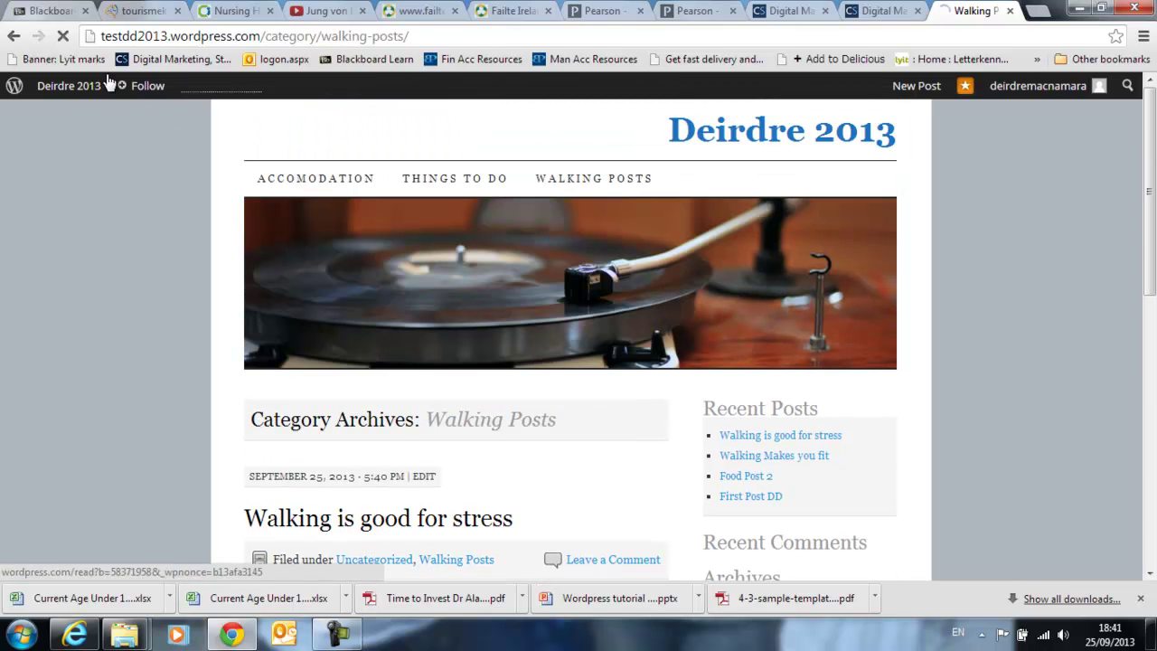
Step: Nest the Walking Posts category as a sub-item under Walking in D Test Menu and save the menu
mouse_move(85, 86)
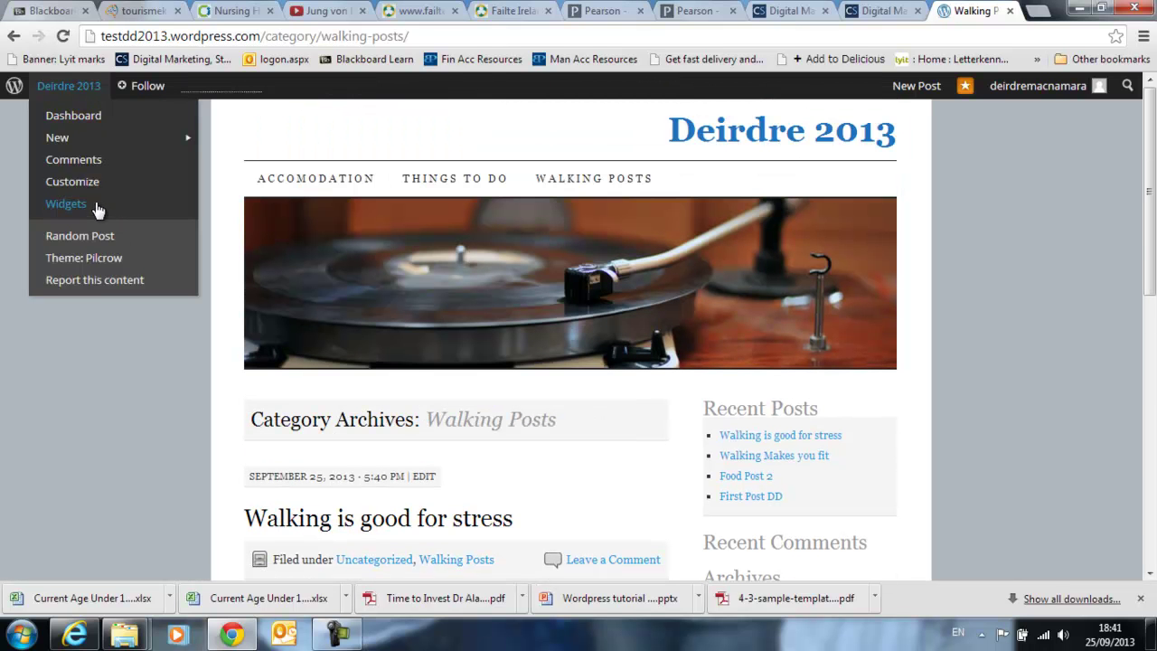
click(72, 119)
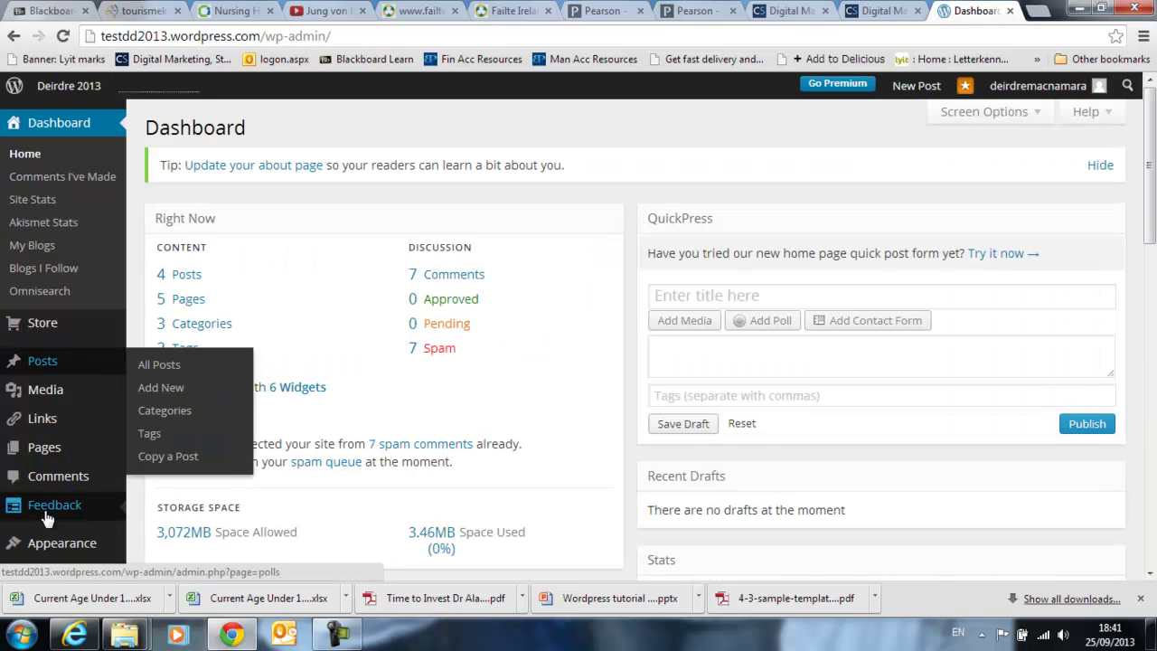
mouse_move(72, 544)
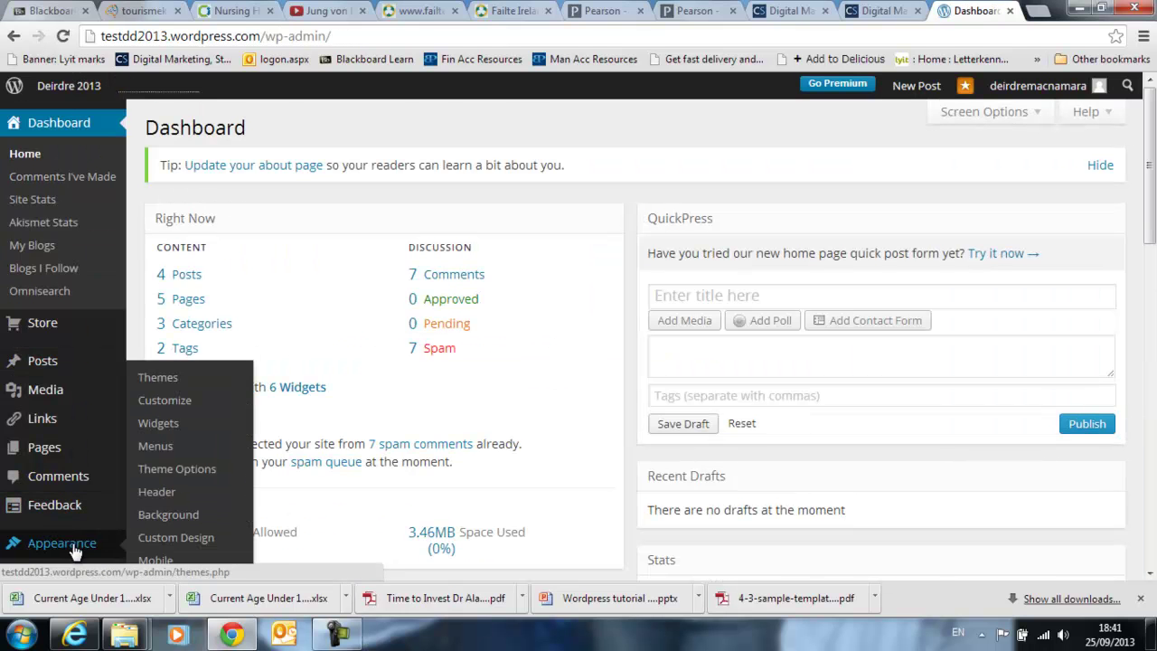
click(156, 445)
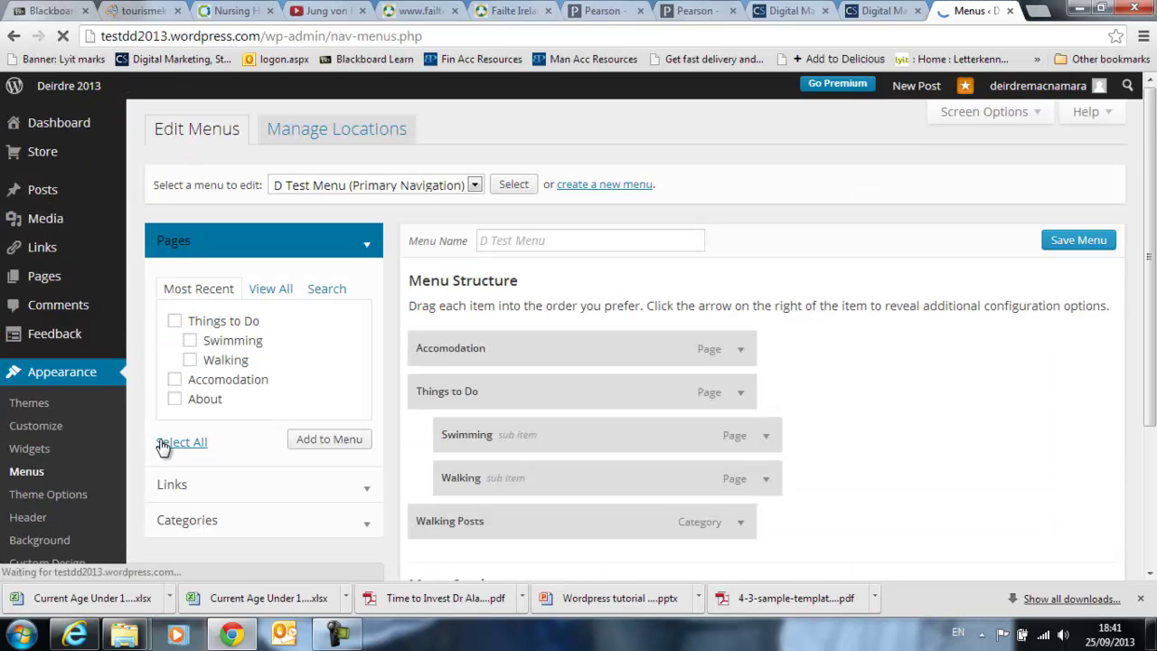
drag(433, 517, 506, 512)
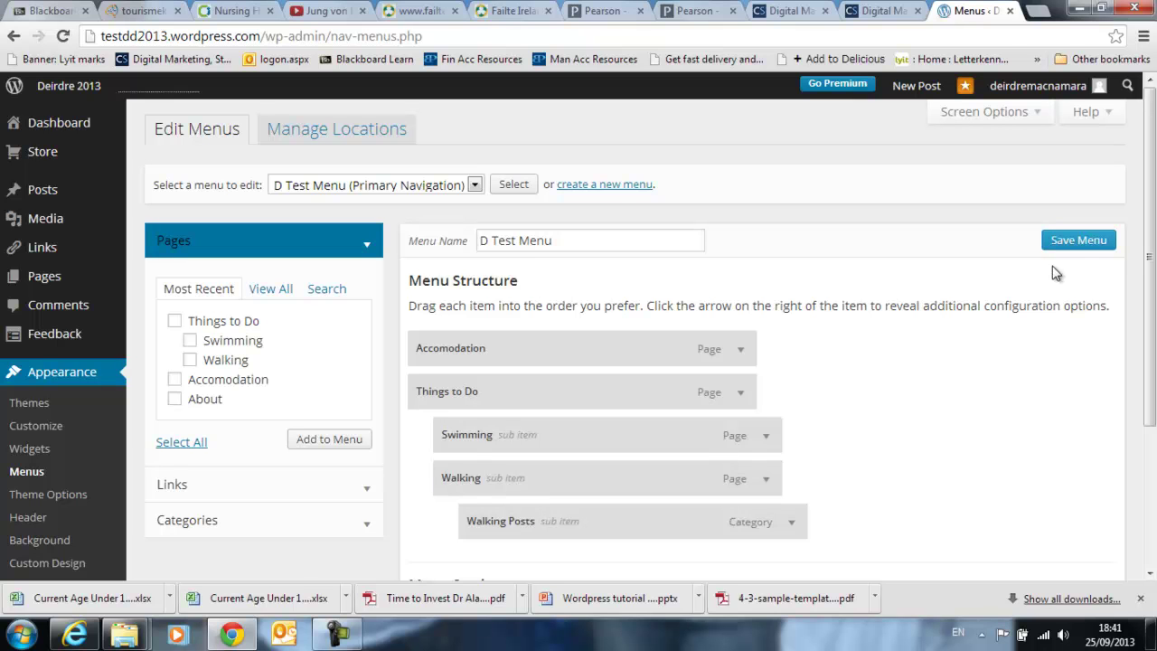
click(1059, 239)
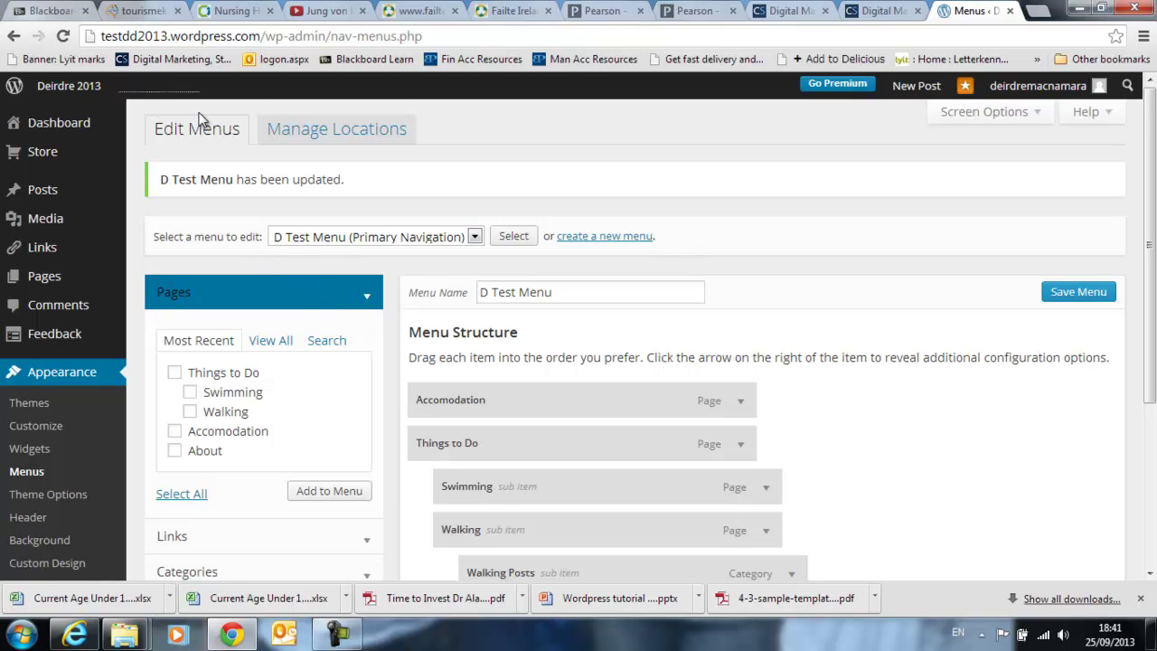
click(1096, 294)
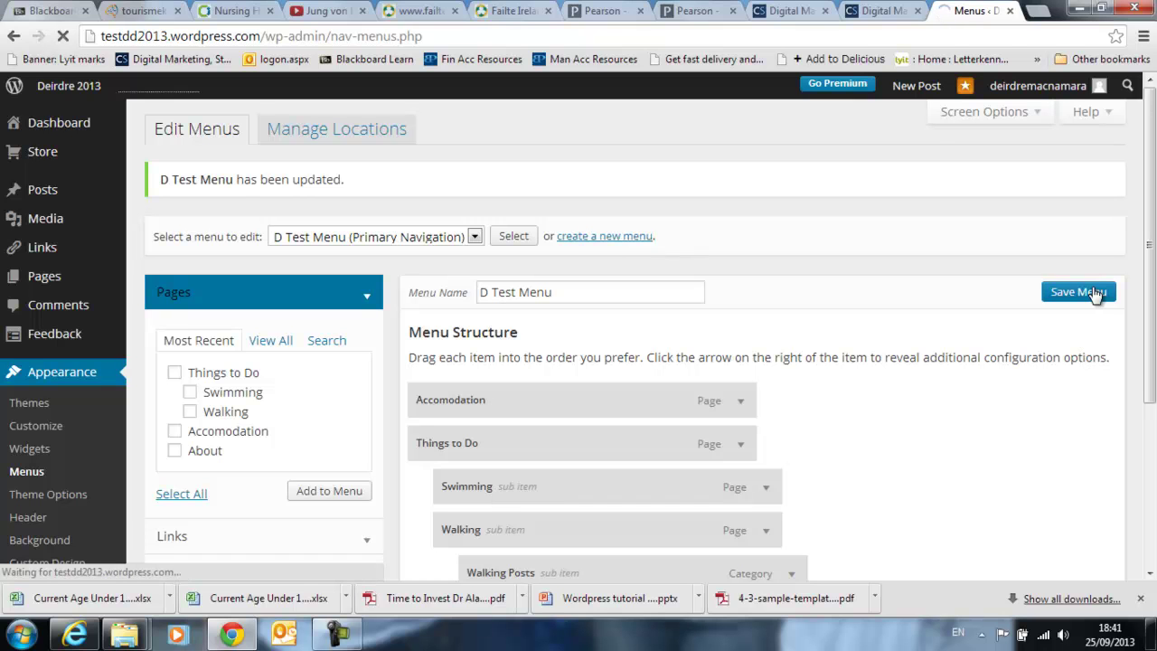
Step: On the live site, open Walking Posts from Things to Do > Walking and look through its category archive
click(71, 96)
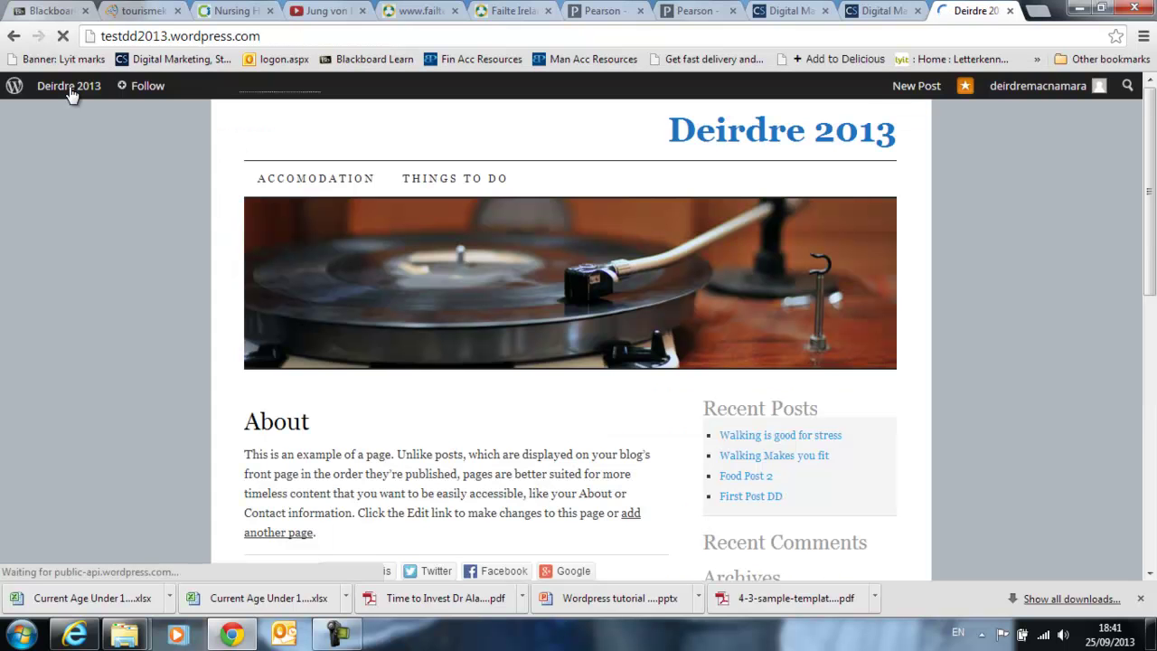
mouse_move(458, 177)
mouse_move(451, 250)
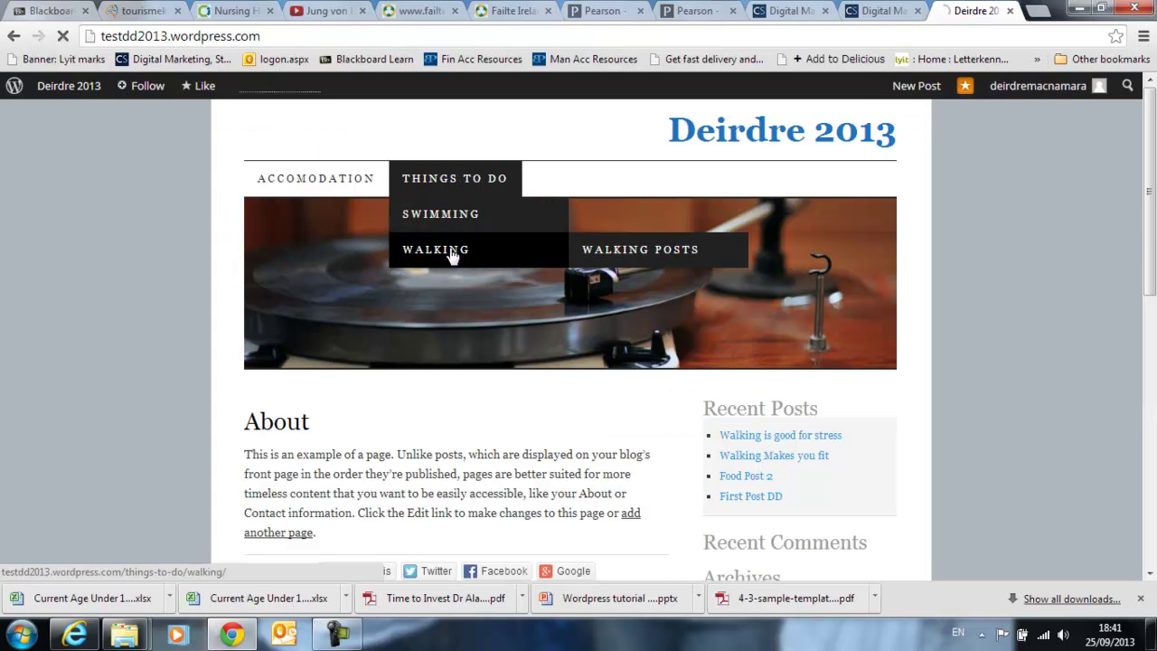
click(646, 249)
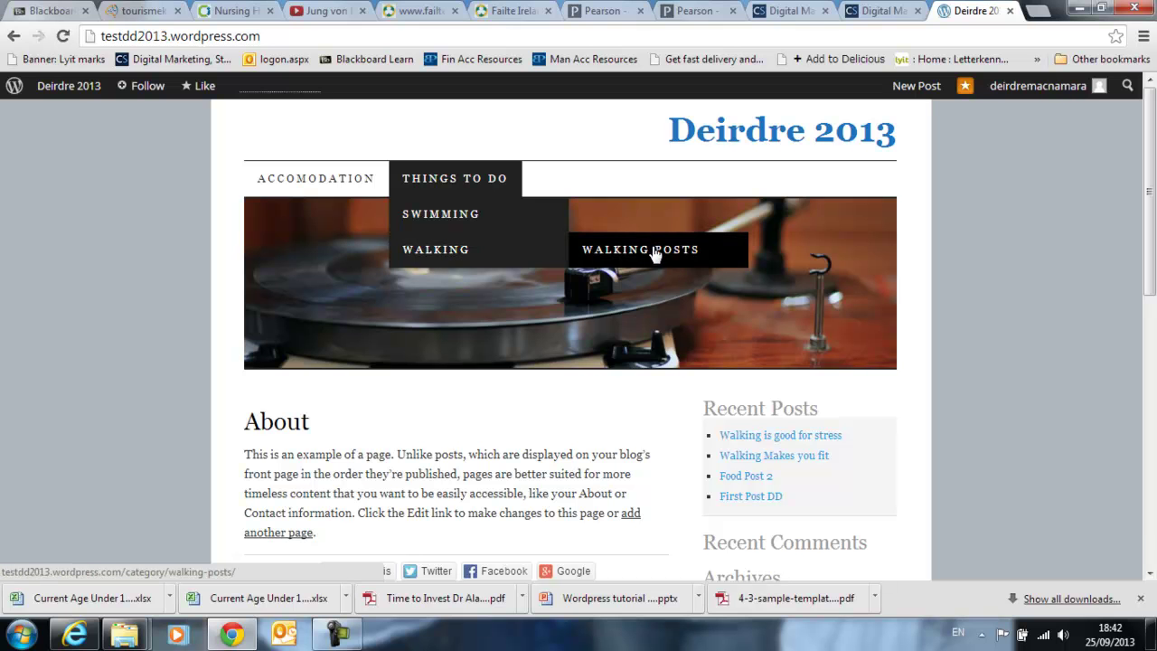
click(658, 256)
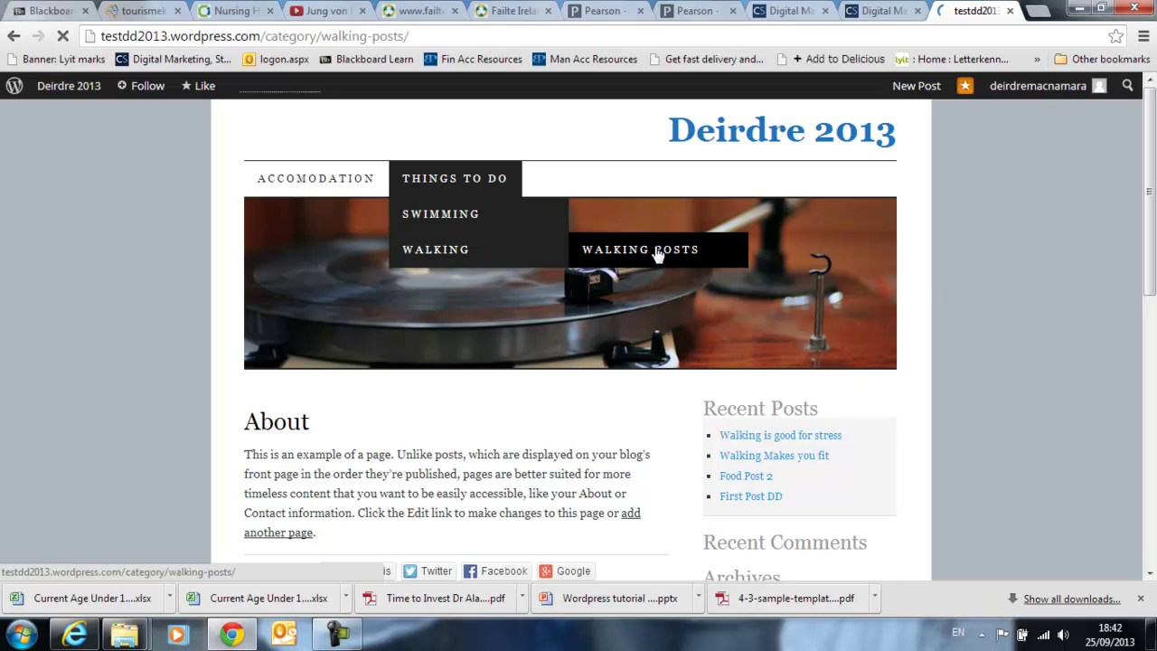
scroll(654, 249, down, 5)
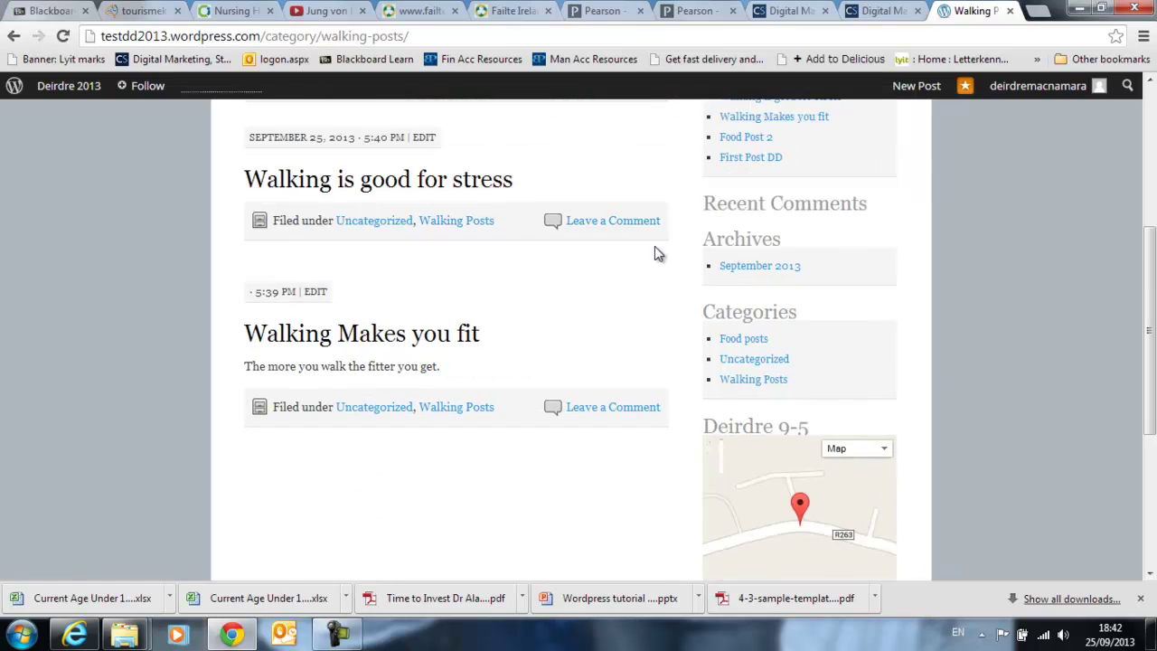
scroll(654, 249, up, 5)
click(656, 255)
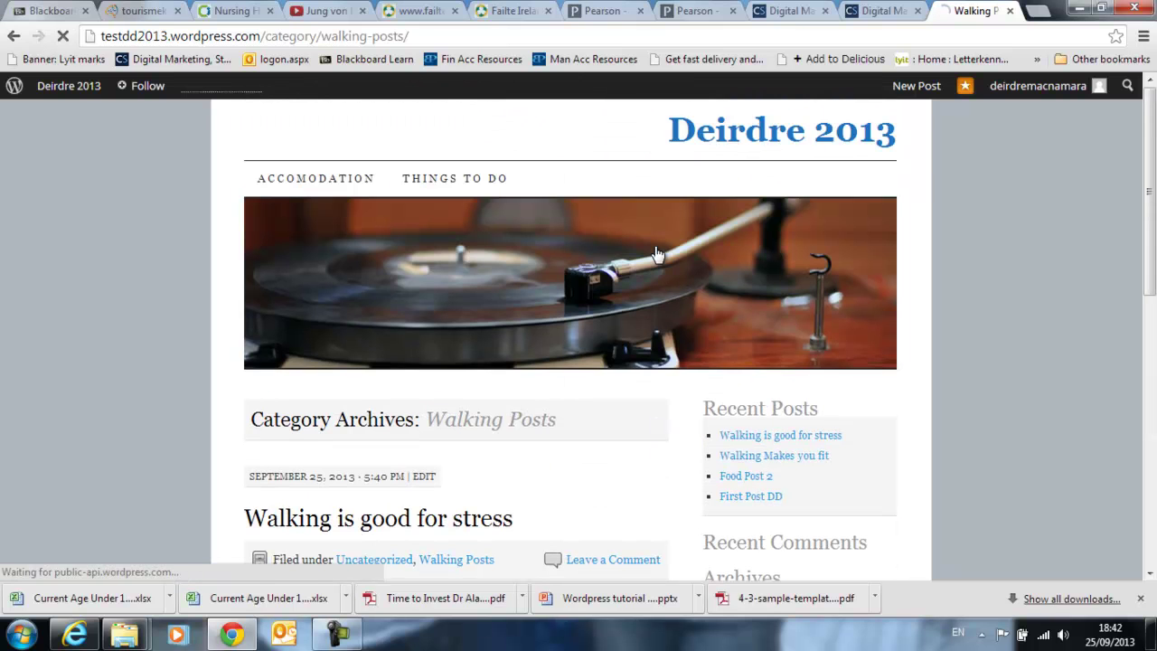